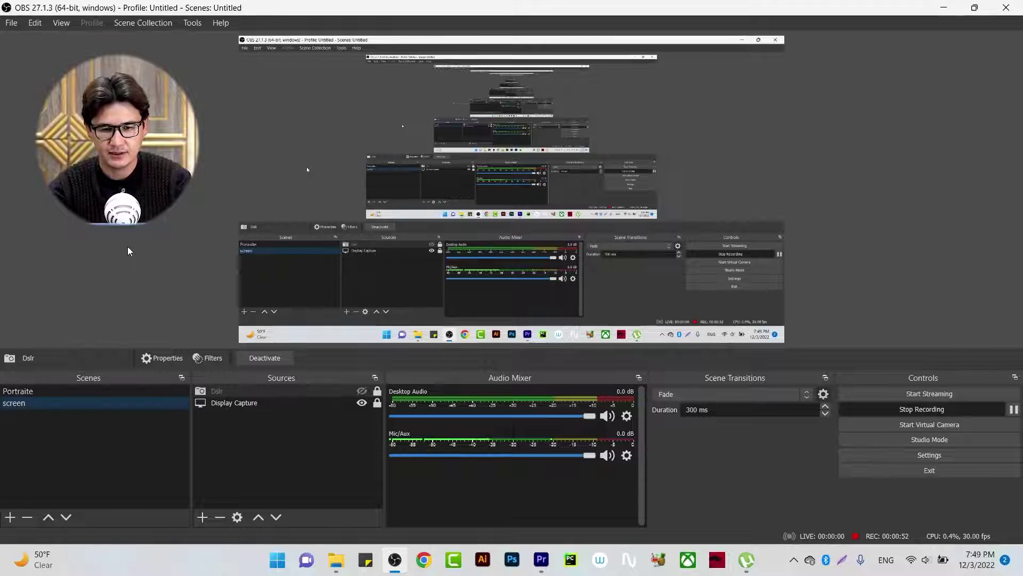
Toggle the visibility of the Dslr camera source in the screen scene, leaving the source shown
{"action": "left_click", "coordinate": [363, 391]}
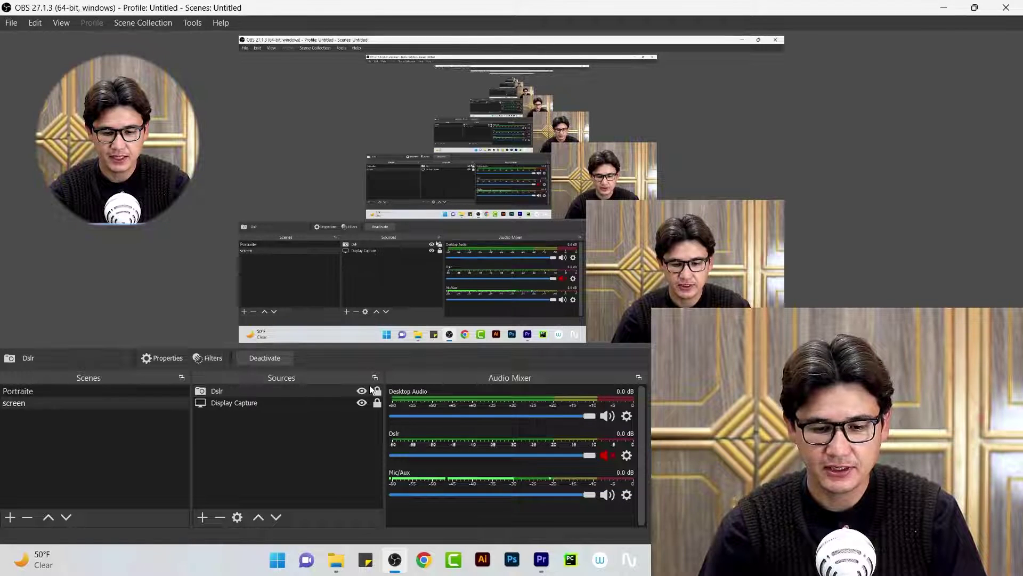
{"action": "key", "text": "F1"}
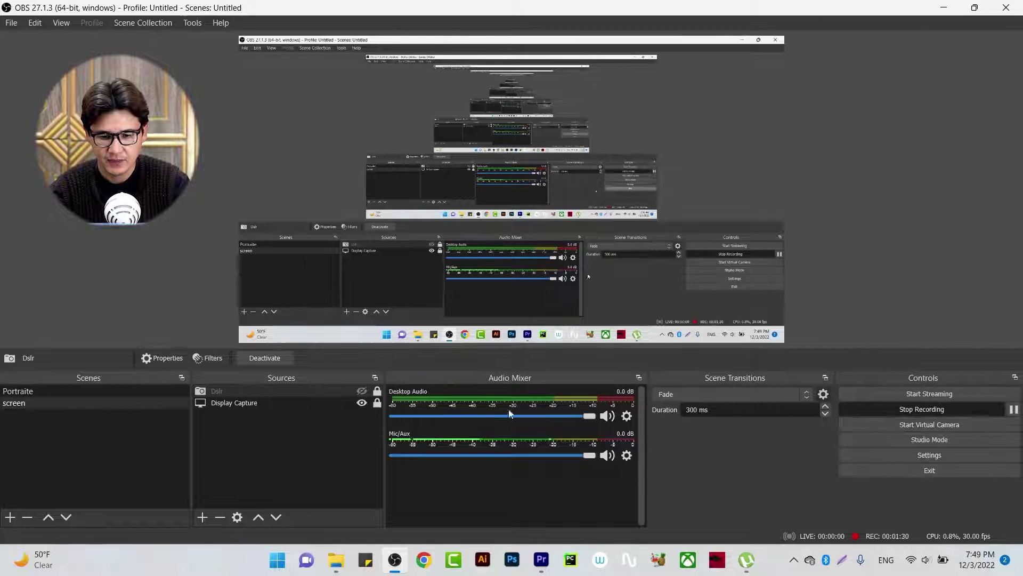
{"action": "left_click", "coordinate": [362, 391]}
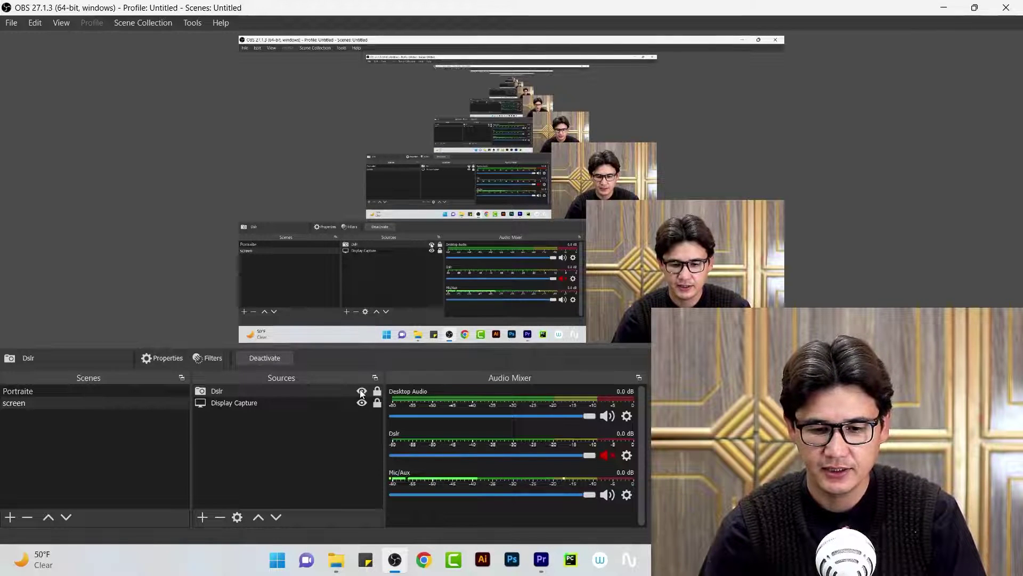
{"action": "left_click", "coordinate": [362, 391]}
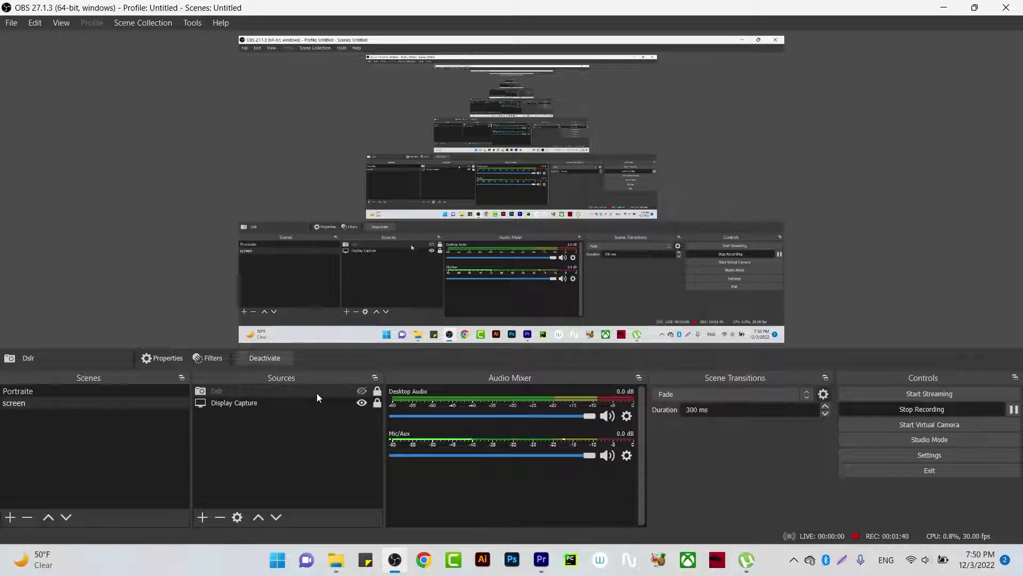
{"action": "left_click", "coordinate": [362, 391]}
Open the filters of the Dslr source and view the settings of its Source Record filter
{"action": "left_click", "coordinate": [270, 391]}
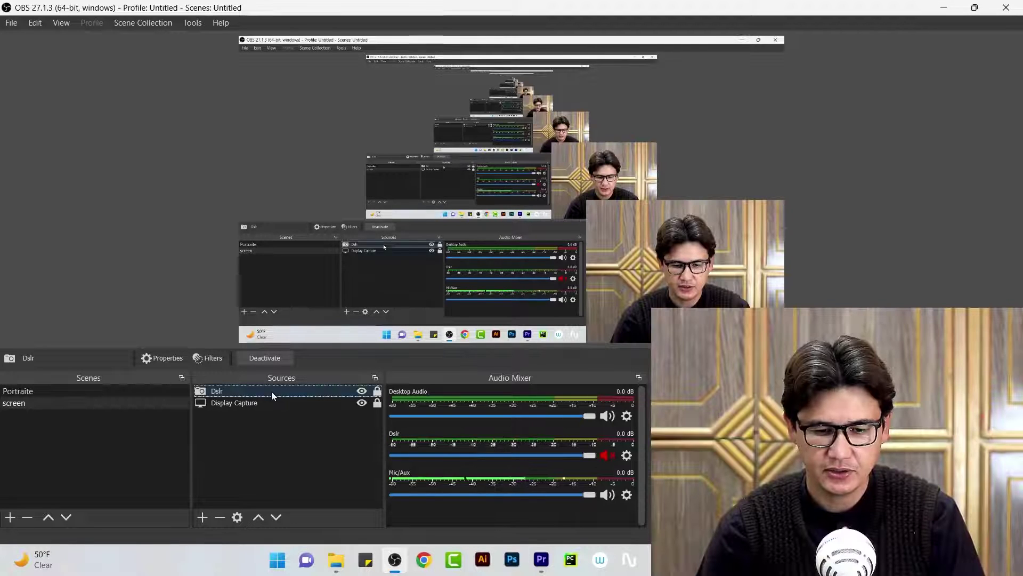
{"action": "right_click", "coordinate": [271, 391]}
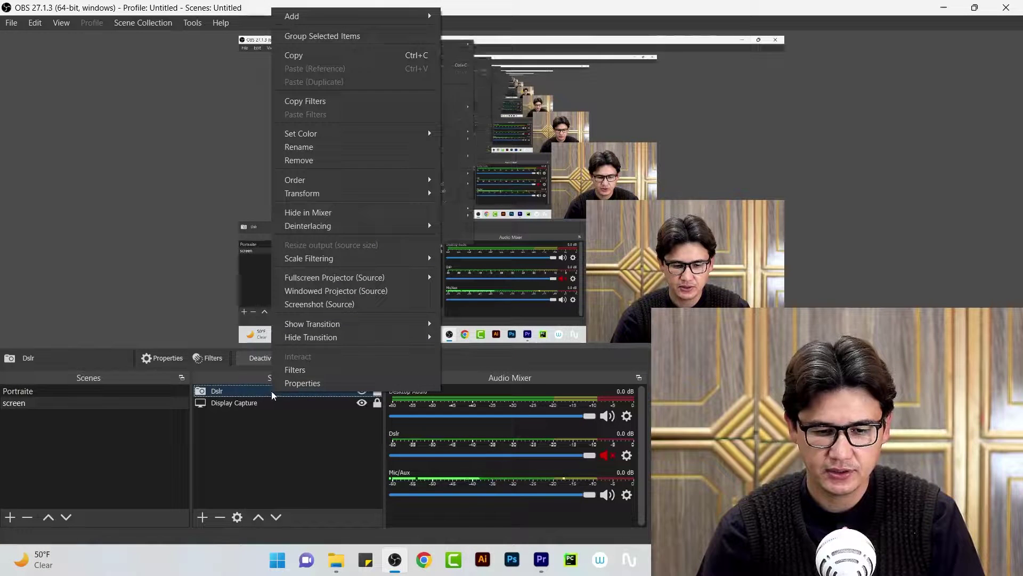
{"action": "left_click", "coordinate": [316, 370]}
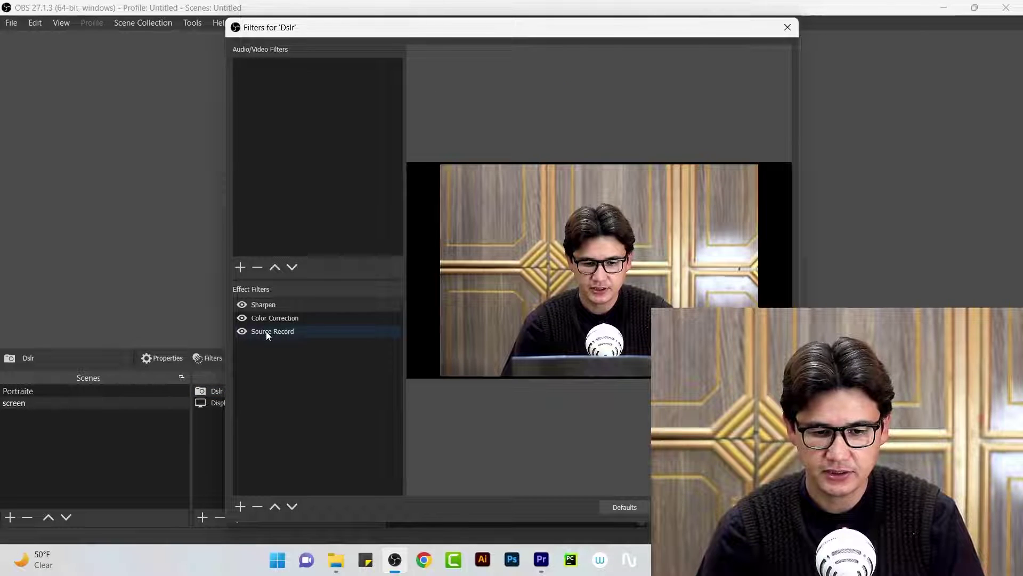
{"action": "left_click", "coordinate": [266, 331]}
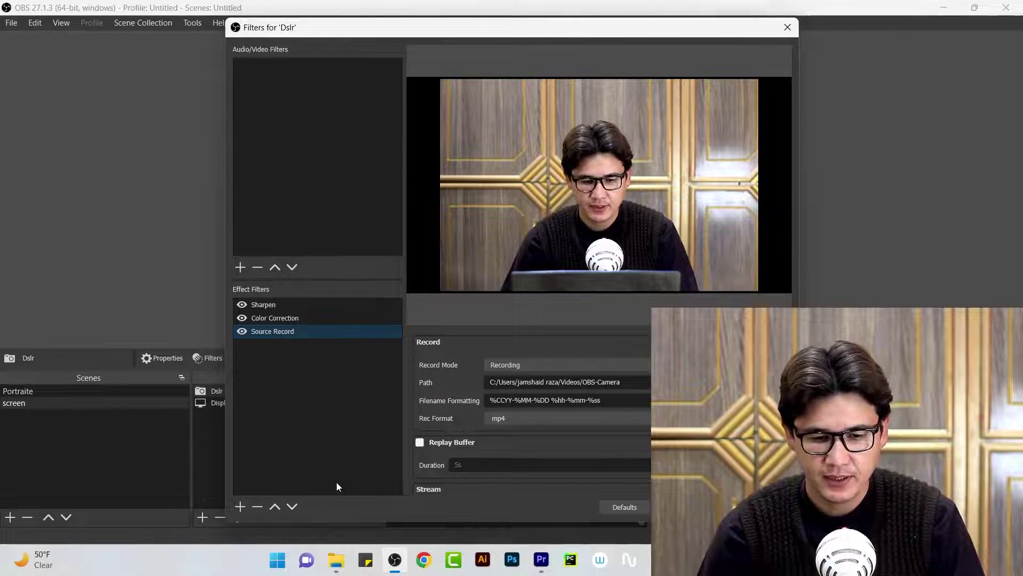
Switch to Chrome, load google.com and search for "obs source record"
{"action": "left_click", "coordinate": [424, 559]}
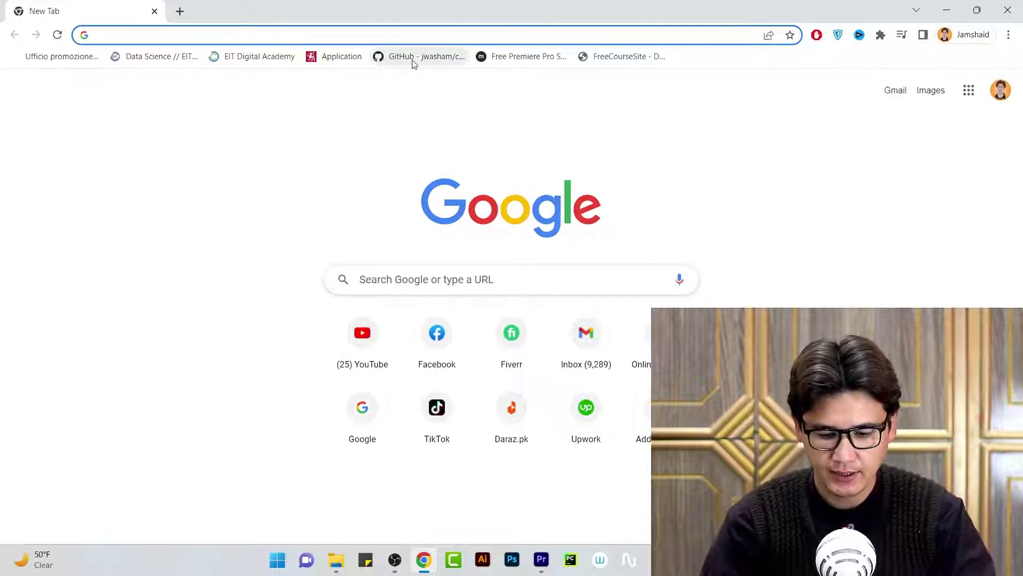
{"action": "type", "text": "go"}
{"action": "key", "text": "Return"}
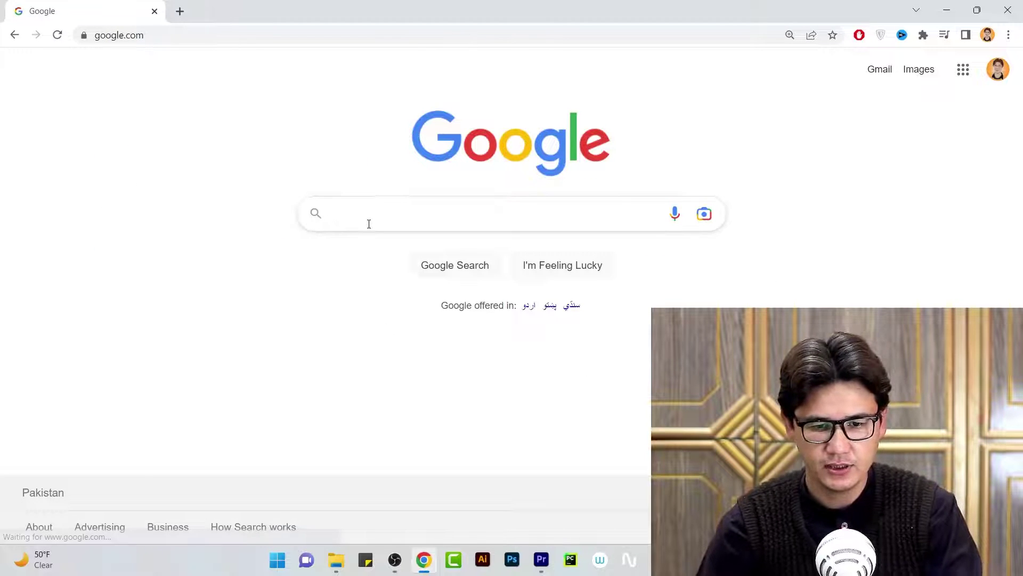
{"action": "type", "text": "obs source"}
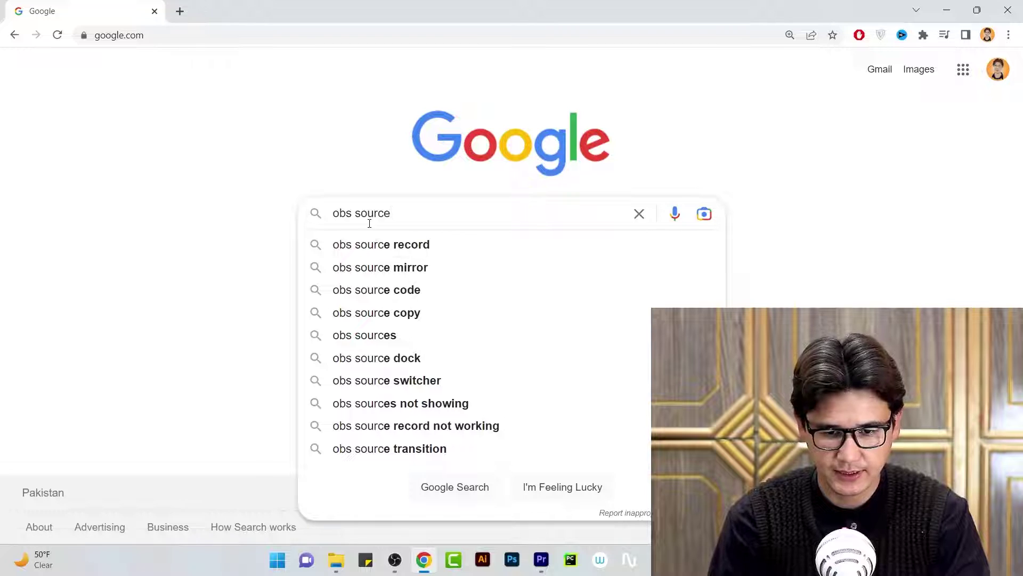
{"action": "key", "text": "Down"}
{"action": "key", "text": "Return"}
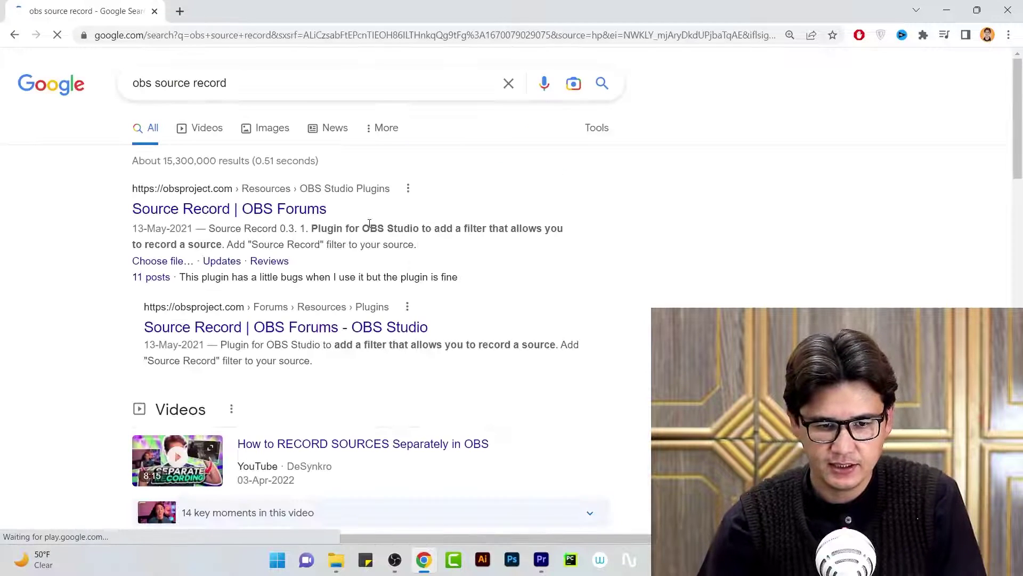
Open the Source Record plugin page on the OBS Forums and request the plugin download
{"action": "left_click", "coordinate": [198, 215]}
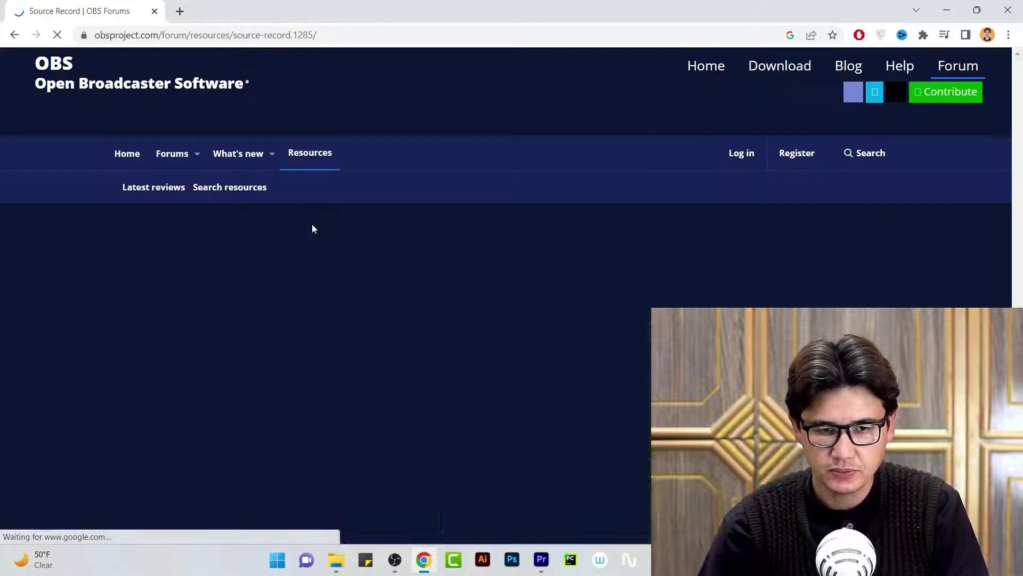
{"action": "scroll", "coordinate": [302, 238], "scroll_direction": "down", "scroll_amount": 1}
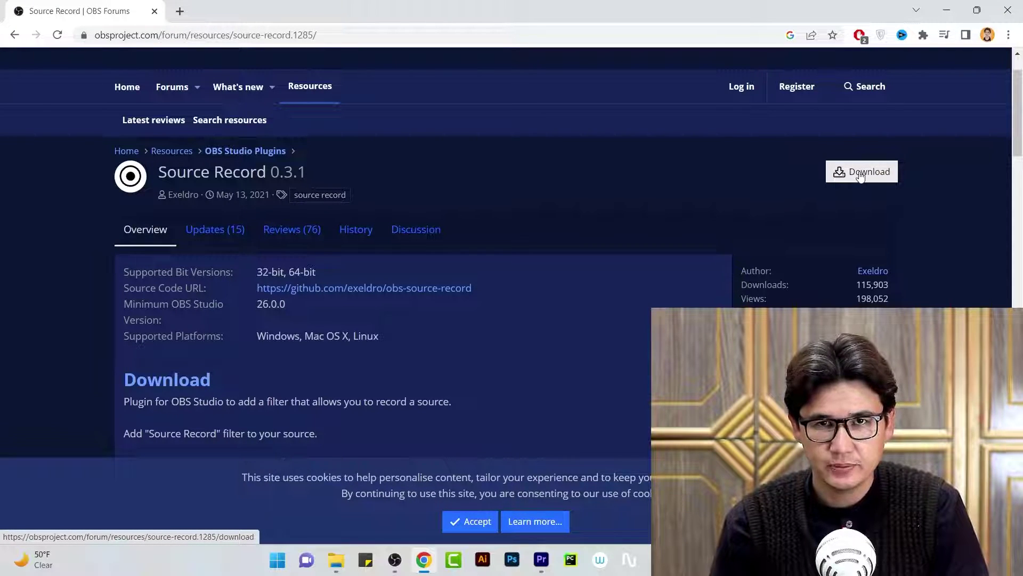
{"action": "left_click", "coordinate": [860, 176]}
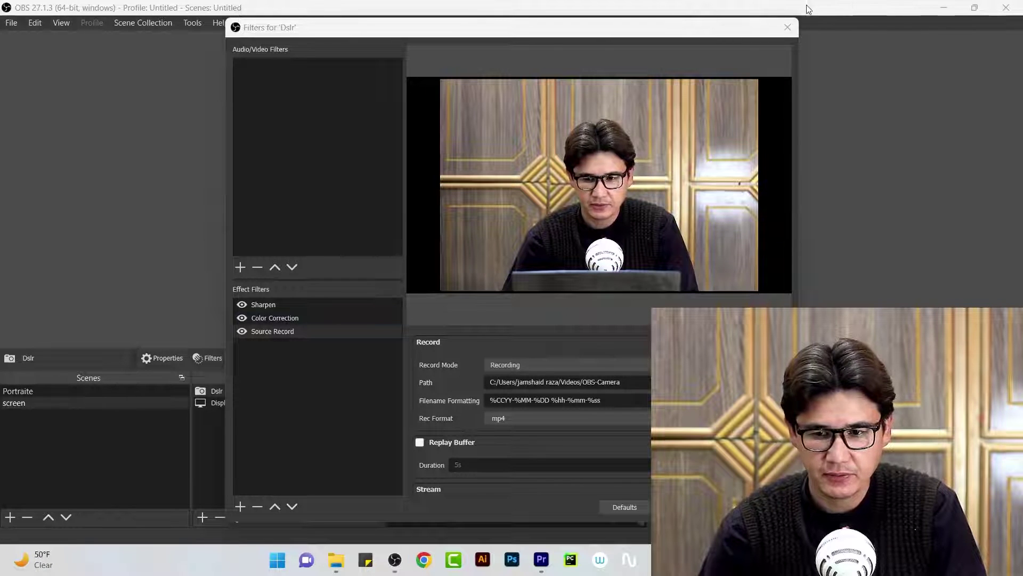
Reopen the Dslr source's filters in OBS, move the filters window clear of the camera overlay and show the Source Record settings
{"action": "left_click", "coordinate": [787, 28]}
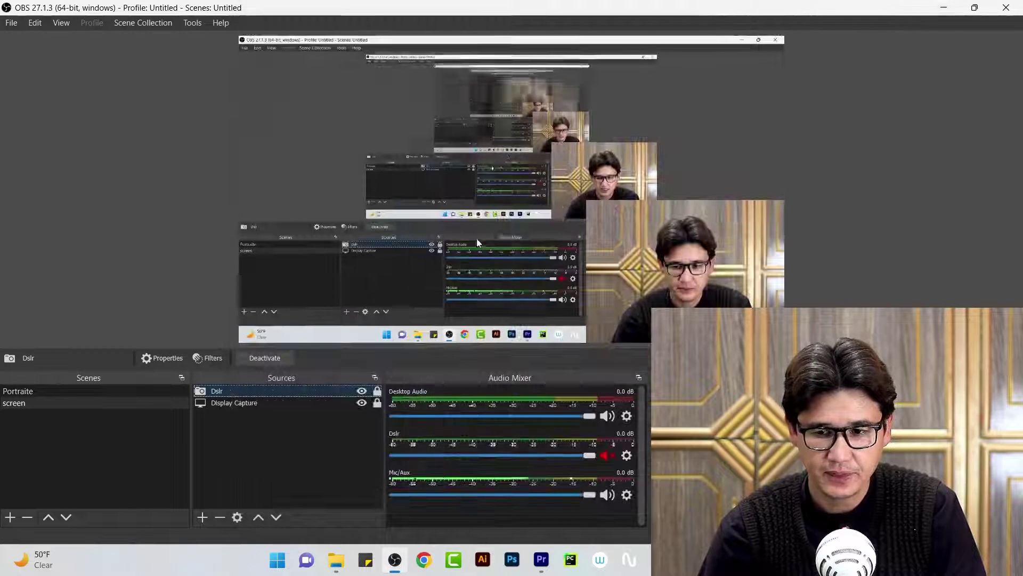
{"action": "right_click", "coordinate": [213, 393]}
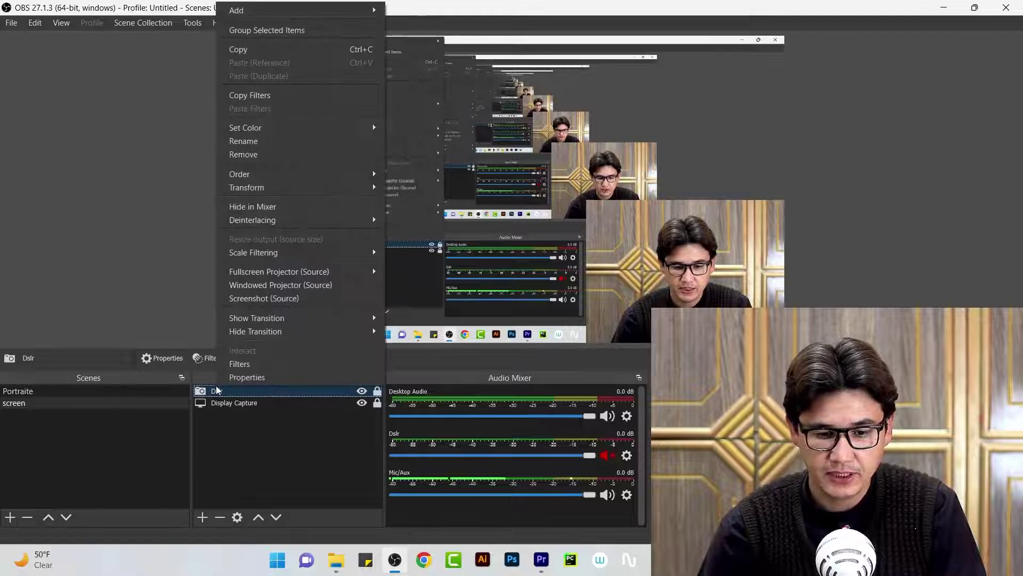
{"action": "left_click", "coordinate": [256, 366]}
{"action": "left_click_drag", "start_coordinate": [675, 35], "coordinate": [519, 41]}
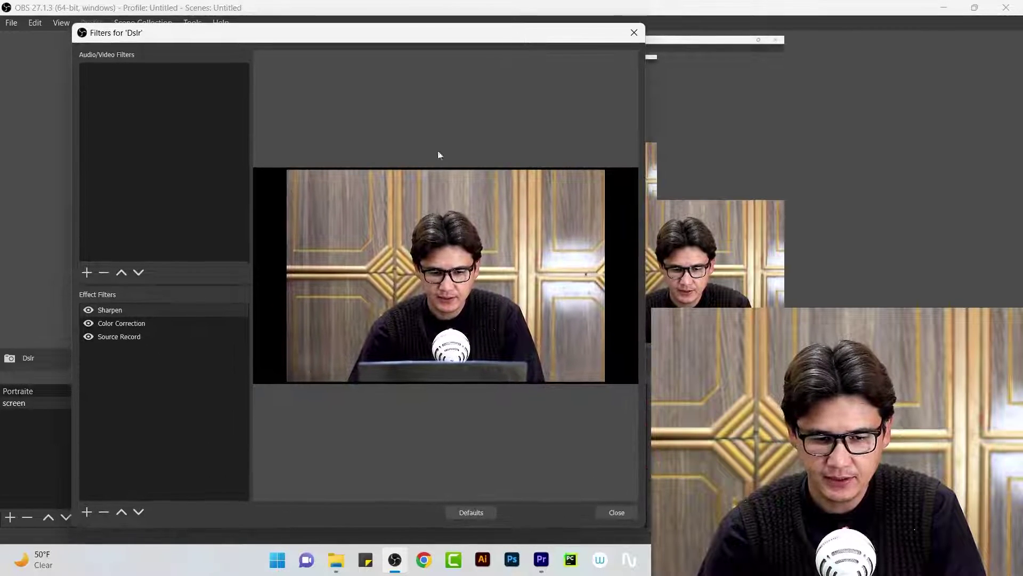
{"action": "left_click", "coordinate": [119, 341]}
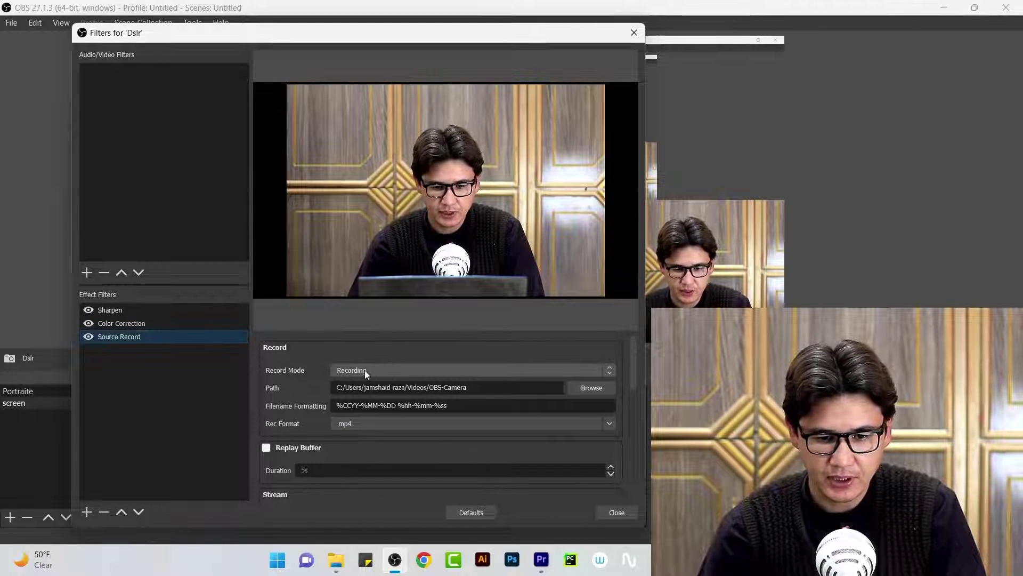
Examine the Record Mode options and the recording path's folder chooser in the Source Record filter, keeping both settings unchanged
{"action": "left_click", "coordinate": [613, 366]}
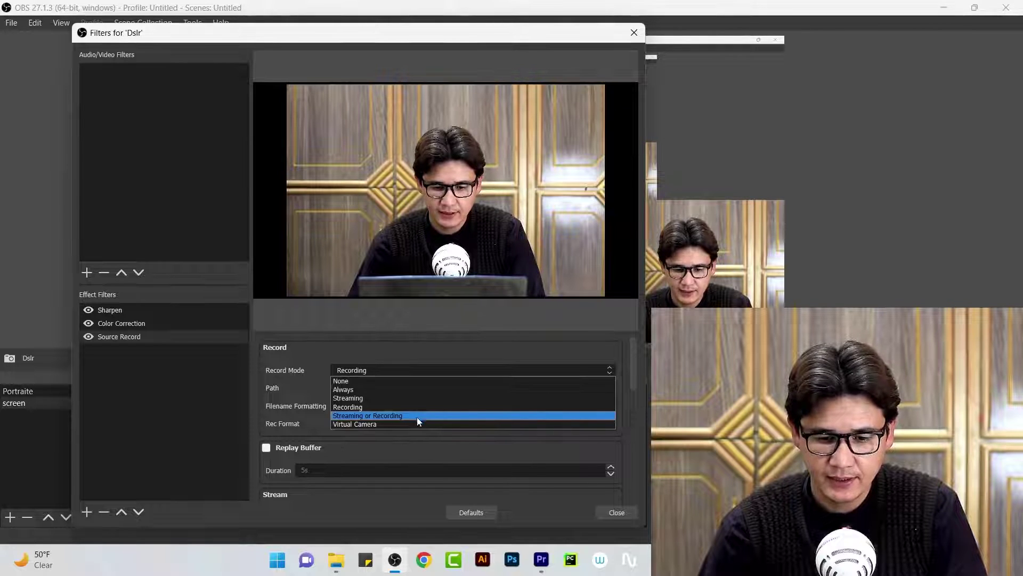
{"action": "left_click", "coordinate": [433, 342]}
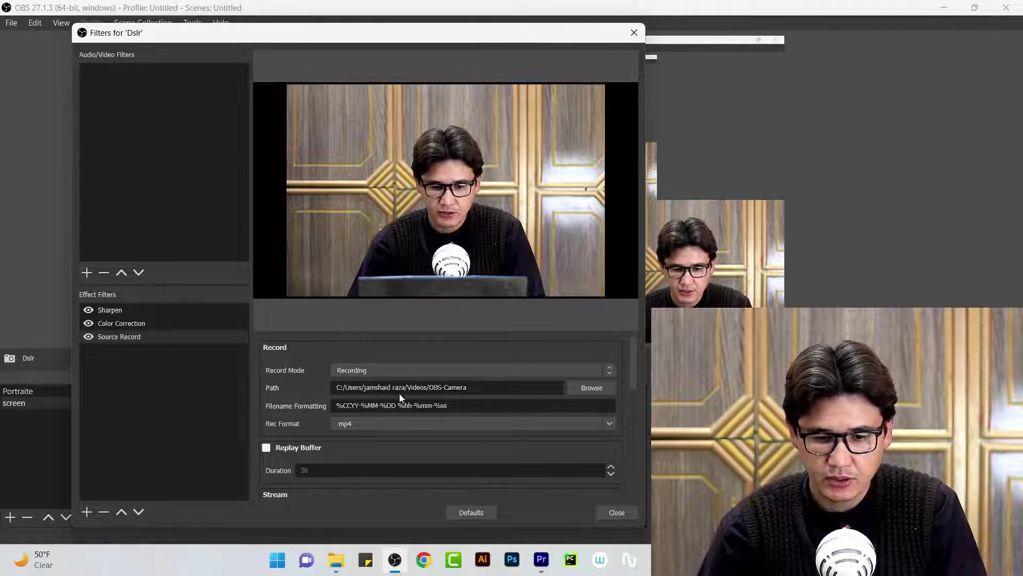
{"action": "left_click", "coordinate": [583, 388]}
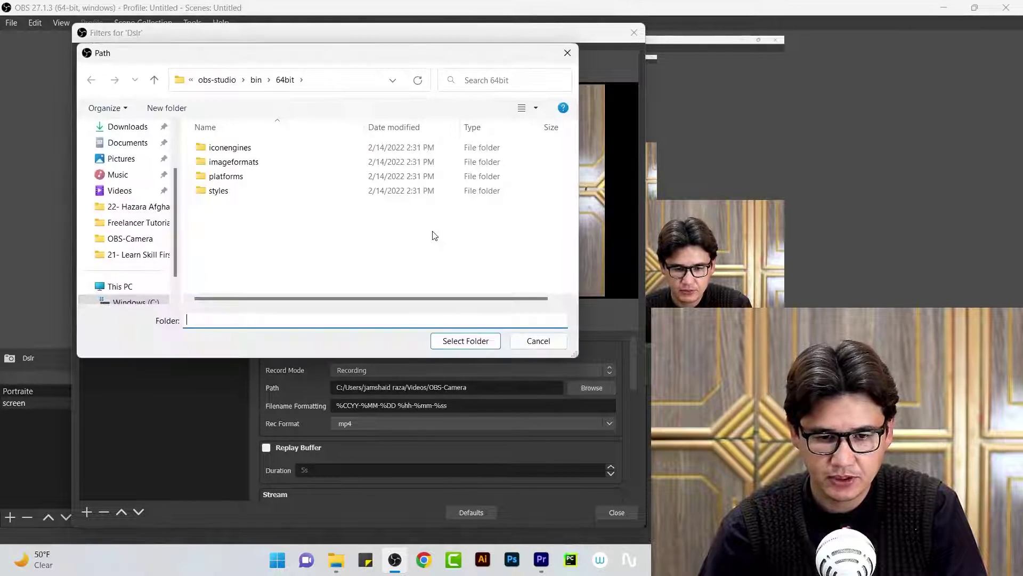
{"action": "left_click", "coordinate": [538, 341]}
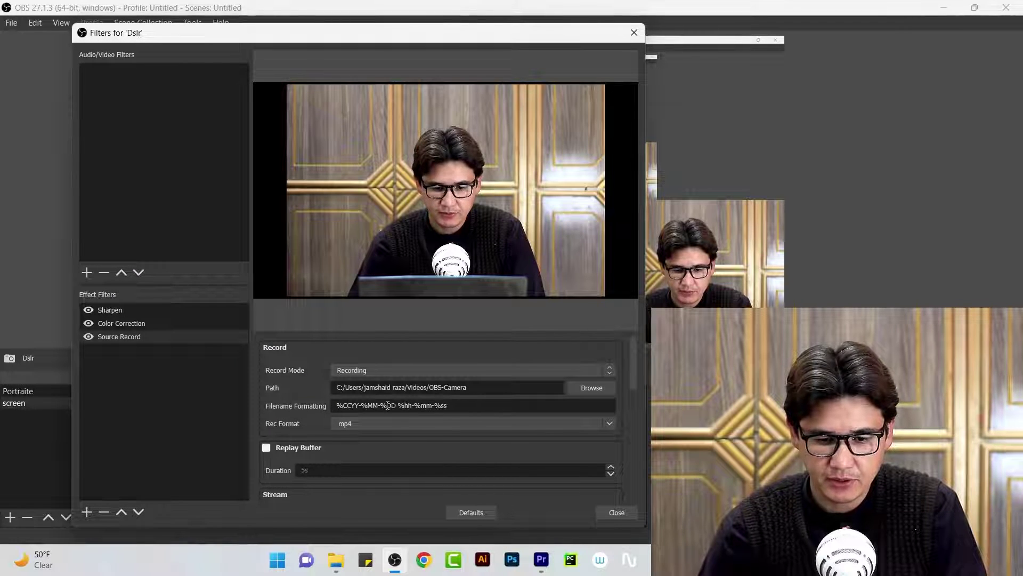
Review the Source Record filter's replay buffer, stream, different audio and NVENC encoder settings
{"action": "scroll", "coordinate": [384, 405], "scroll_direction": "down", "scroll_amount": 1}
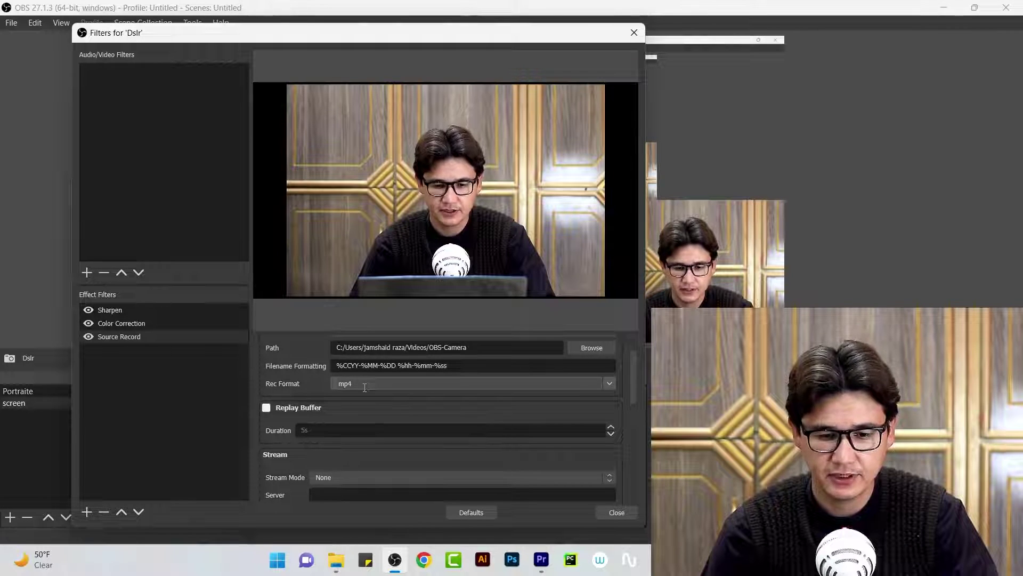
{"action": "scroll", "coordinate": [364, 388], "scroll_direction": "down", "scroll_amount": 2}
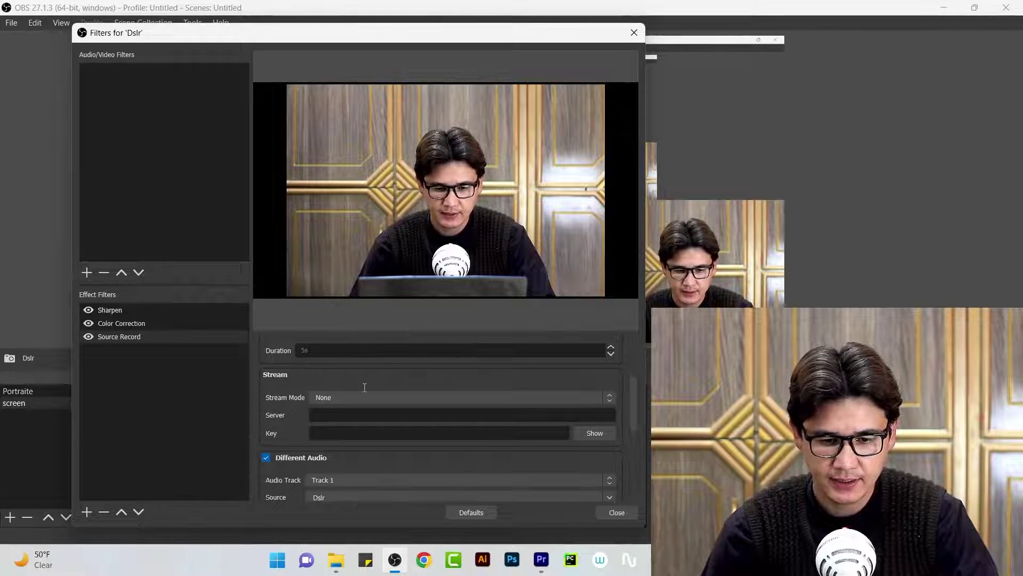
{"action": "scroll", "coordinate": [329, 382], "scroll_direction": "down", "scroll_amount": 2}
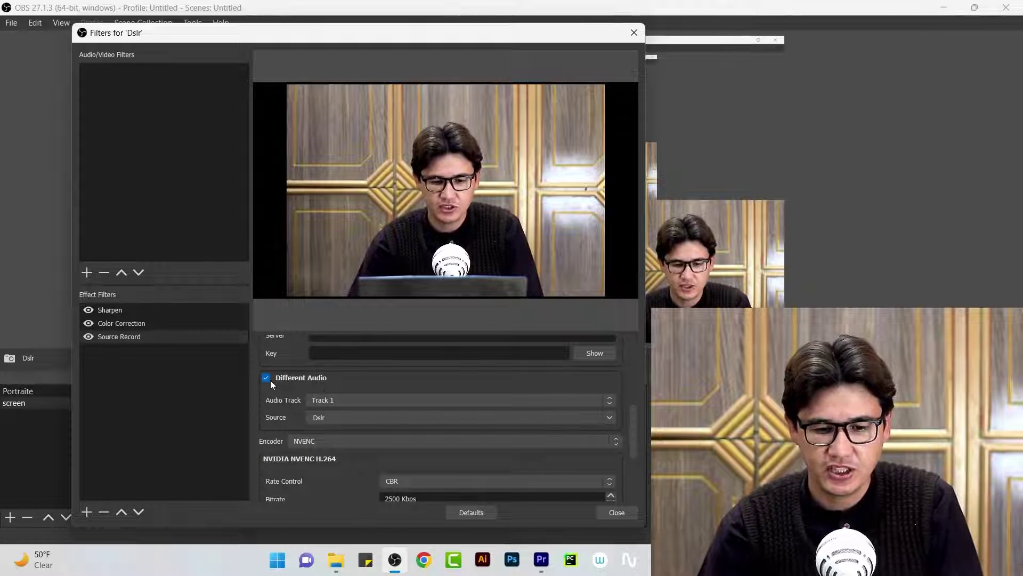
{"action": "scroll", "coordinate": [273, 398], "scroll_direction": "down", "scroll_amount": 3}
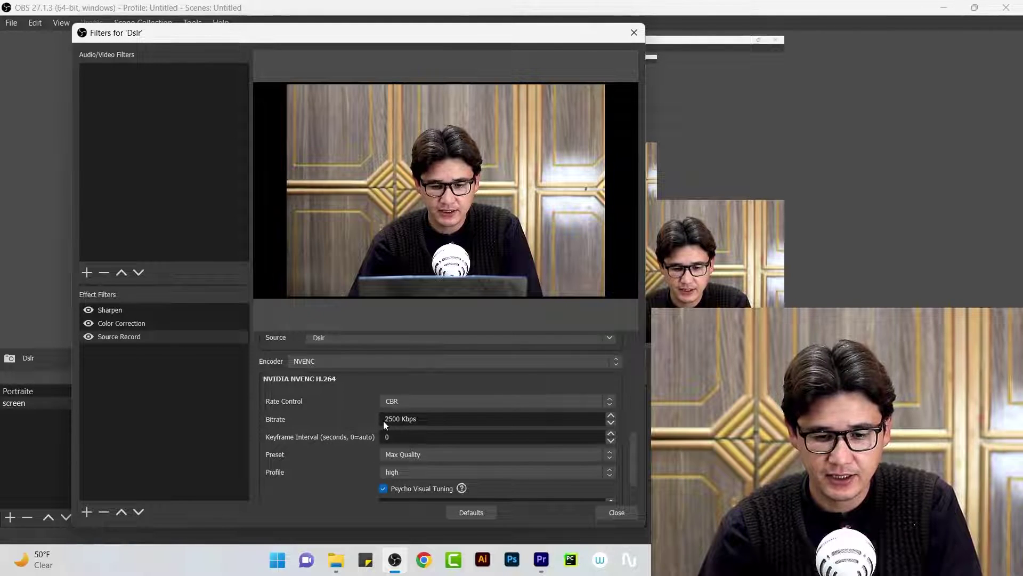
{"action": "scroll", "coordinate": [384, 423], "scroll_direction": "down", "scroll_amount": 1}
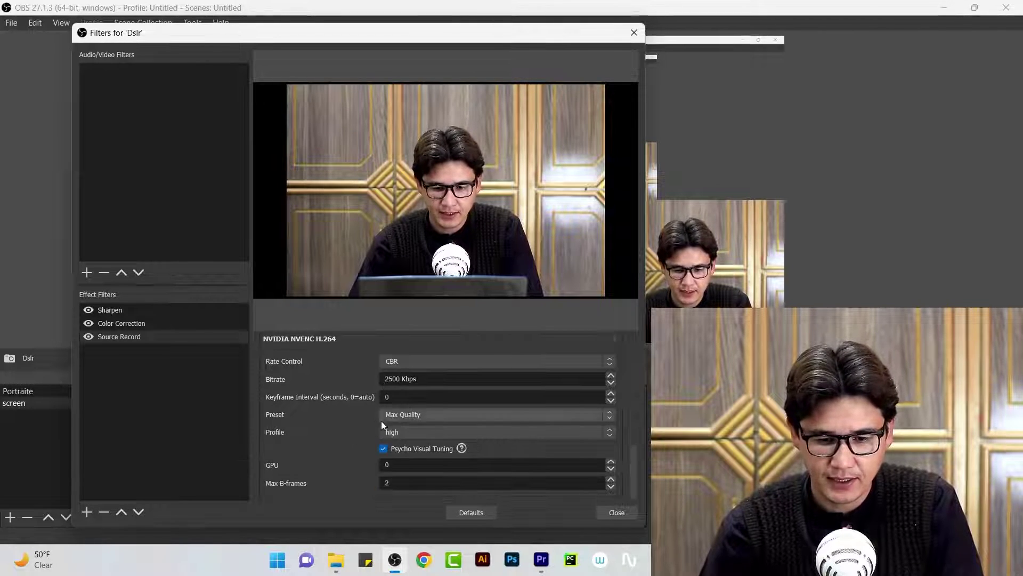
{"action": "scroll", "coordinate": [344, 440], "scroll_direction": "down", "scroll_amount": 1}
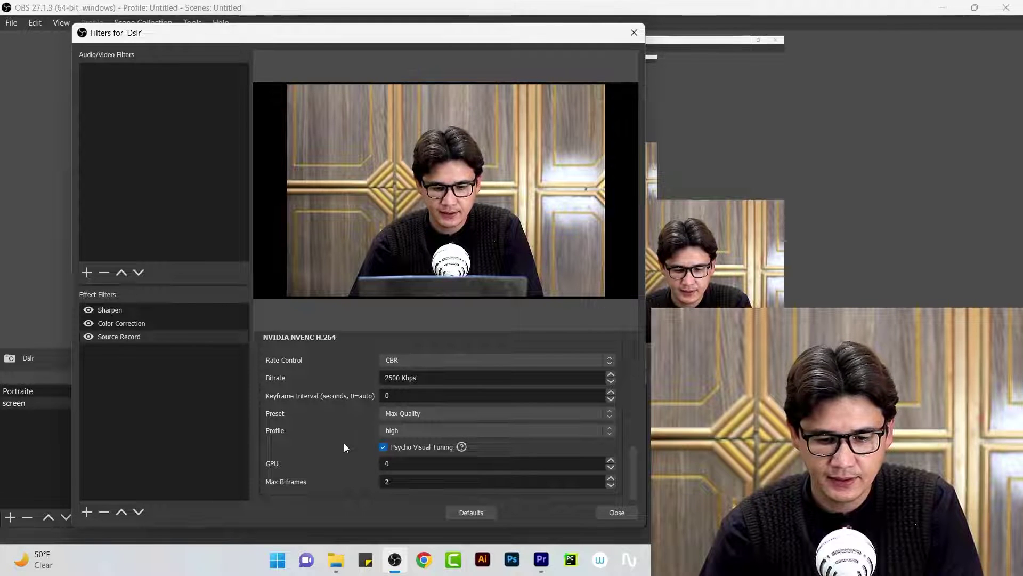
Close the Dslr filters window and hide the Dslr source in the screen scene
{"action": "left_click", "coordinate": [634, 34]}
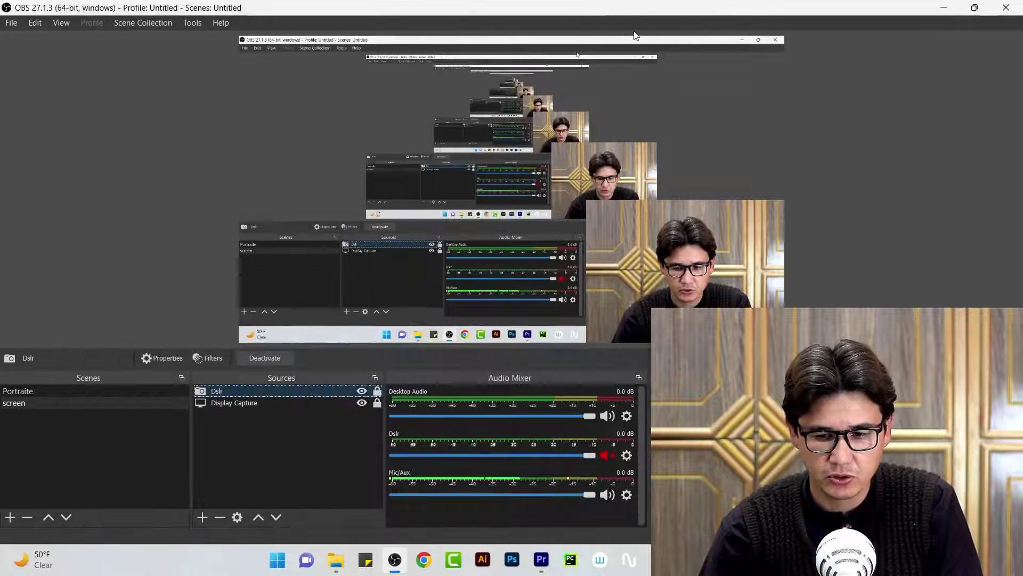
{"action": "left_click", "coordinate": [362, 390]}
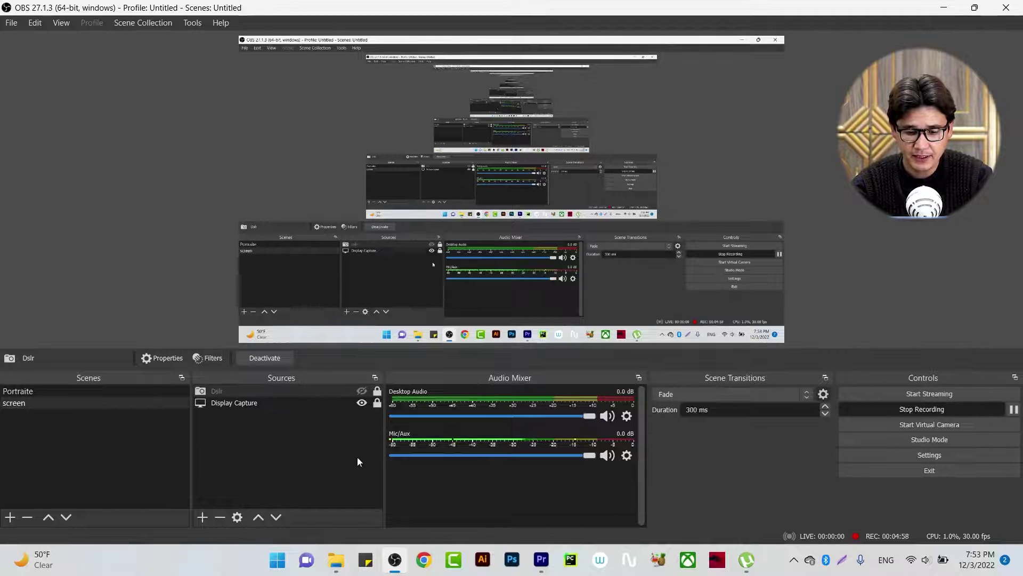
Inspect the recordings in the Videos folder and its OBS-Camera subfolder in File Explorer, and return to Videos
{"action": "left_click", "coordinate": [341, 562]}
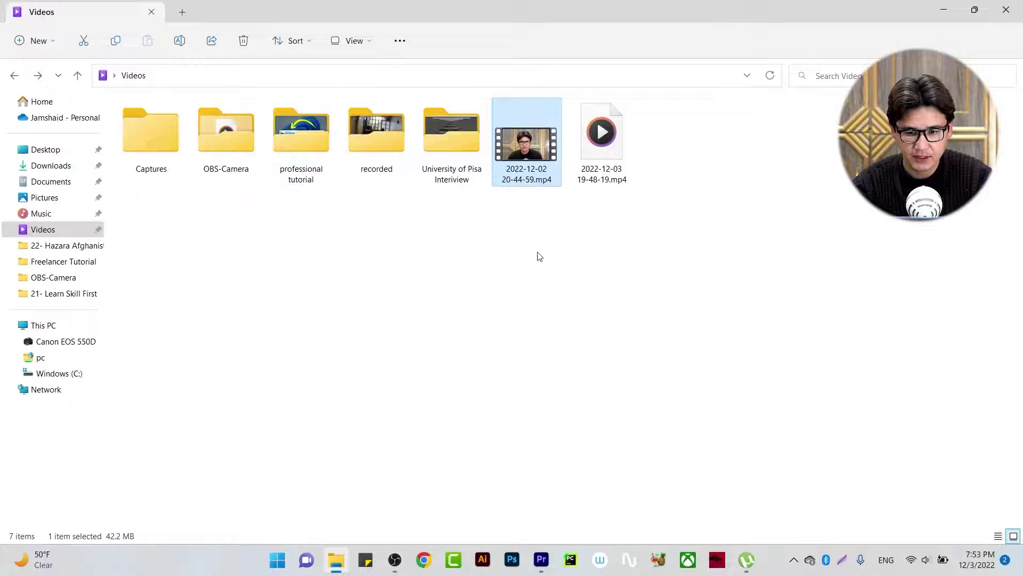
{"action": "left_click", "coordinate": [586, 253]}
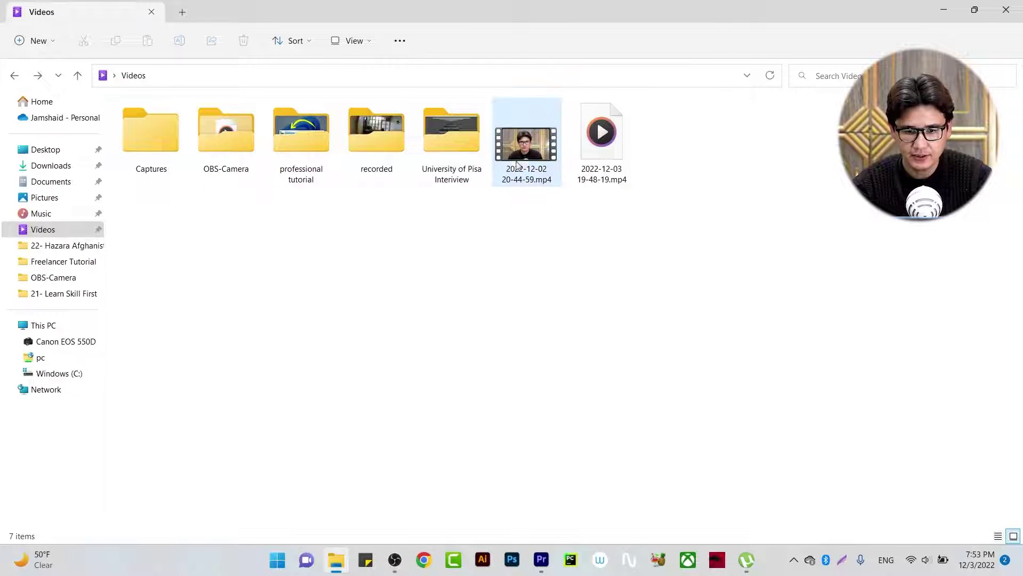
{"action": "double_click", "coordinate": [223, 140]}
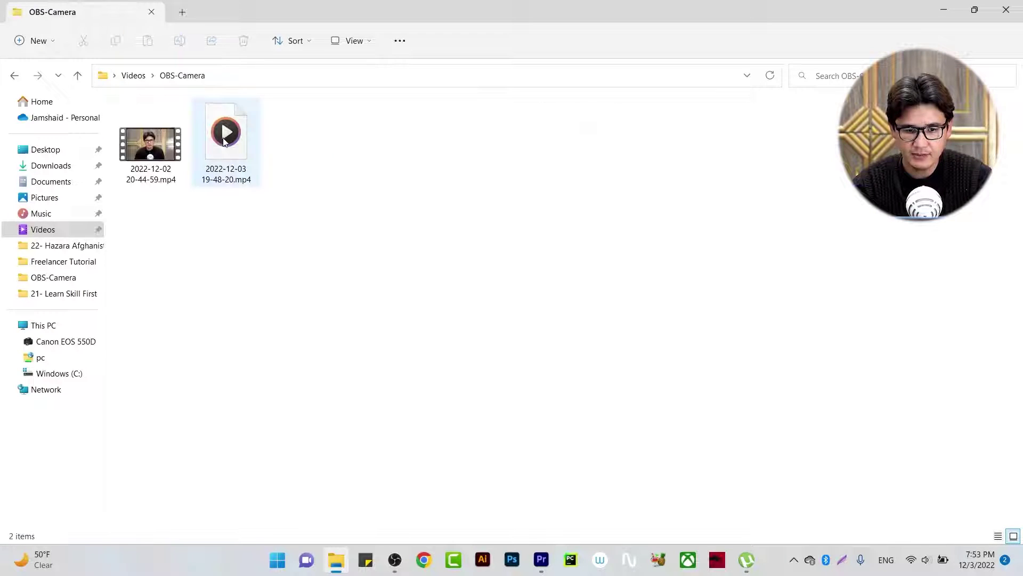
{"action": "left_click", "coordinate": [149, 154]}
{"action": "left_click", "coordinate": [12, 79]}
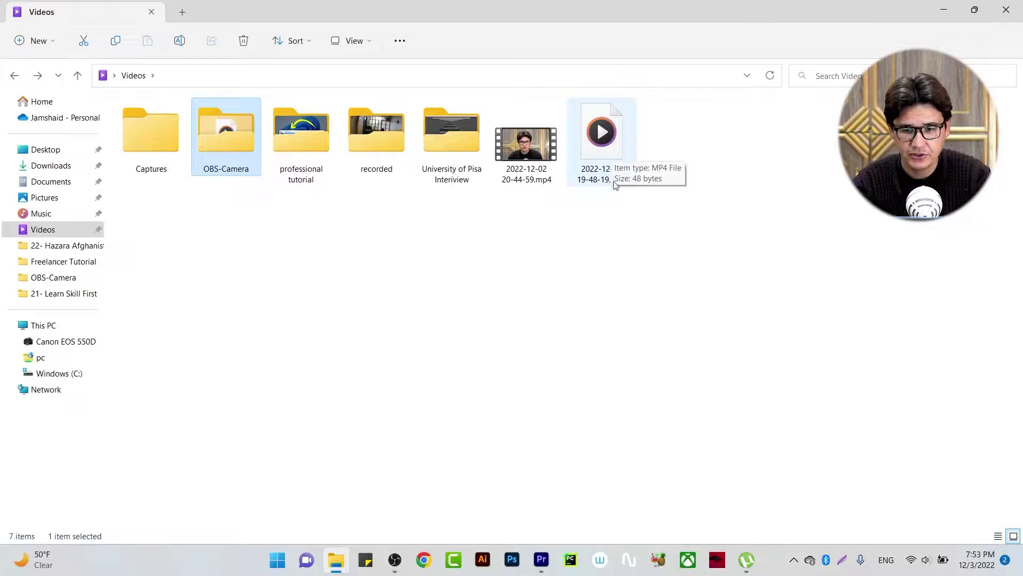
Look inside the OBS-Camera folder once more and go back to the Videos folder
{"action": "double_click", "coordinate": [226, 140]}
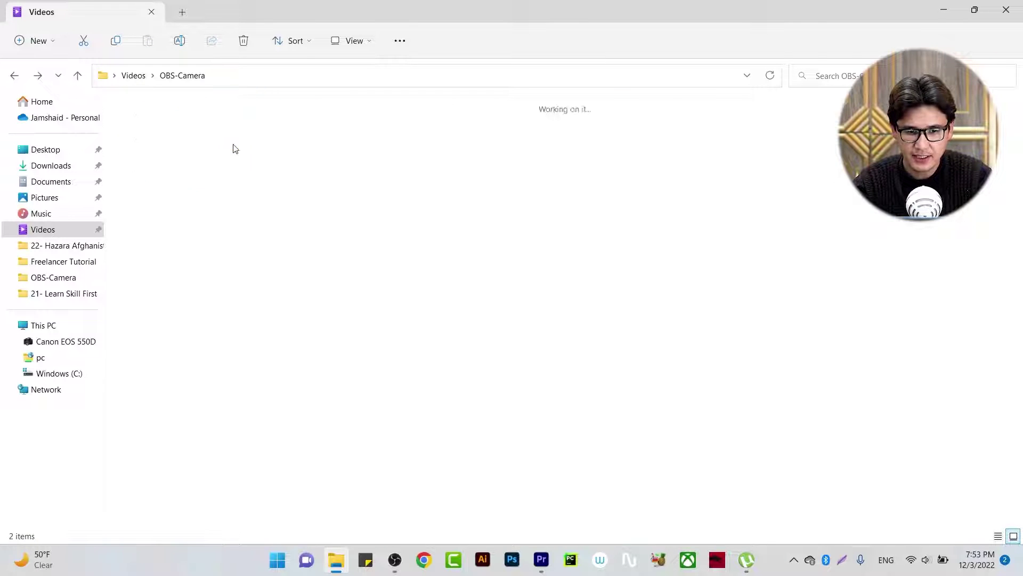
{"action": "left_click", "coordinate": [133, 75]}
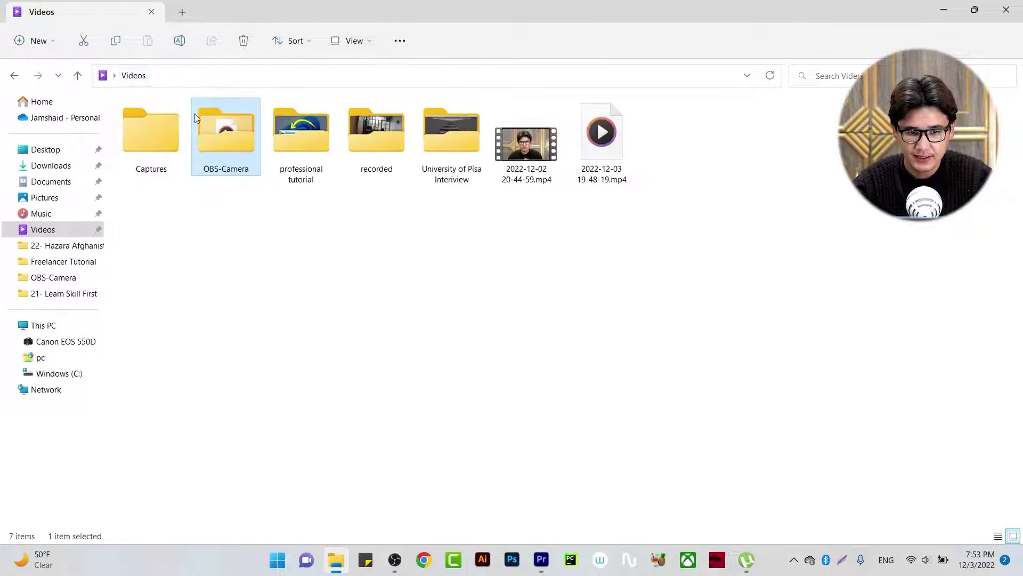
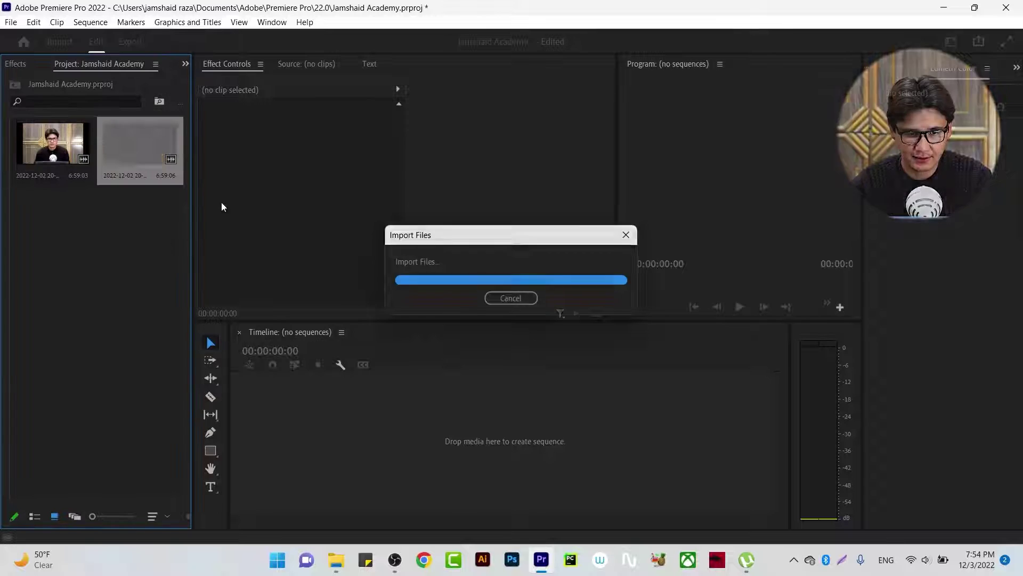
In Premiere Pro, create a sequence from the imported screen recording and preview the camera recording in the Source Monitor
{"action": "left_click_drag", "start_coordinate": [254, 414], "coordinate": [254, 413]}
{"action": "left_click", "coordinate": [56, 146]}
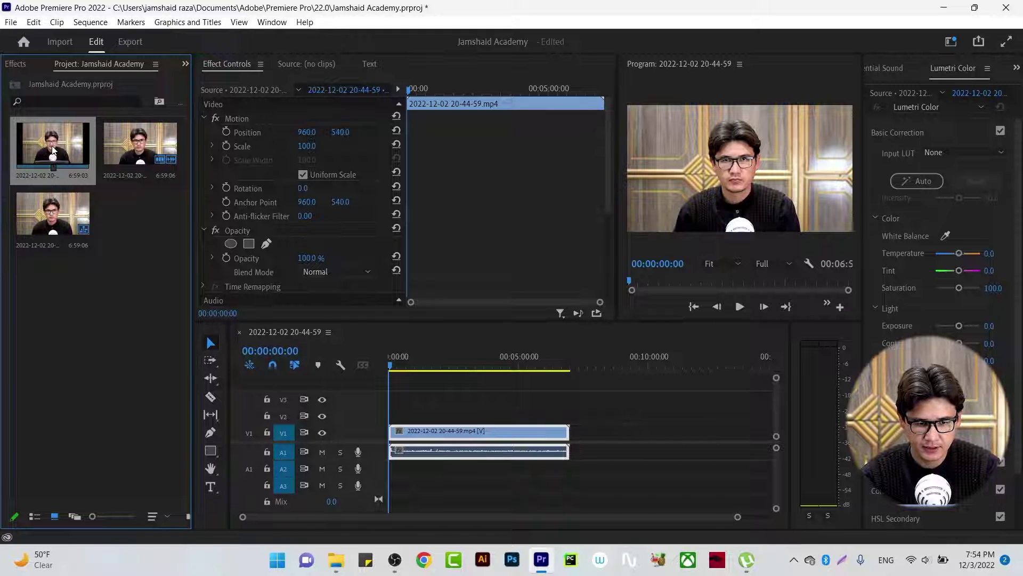
{"action": "double_click", "coordinate": [50, 141]}
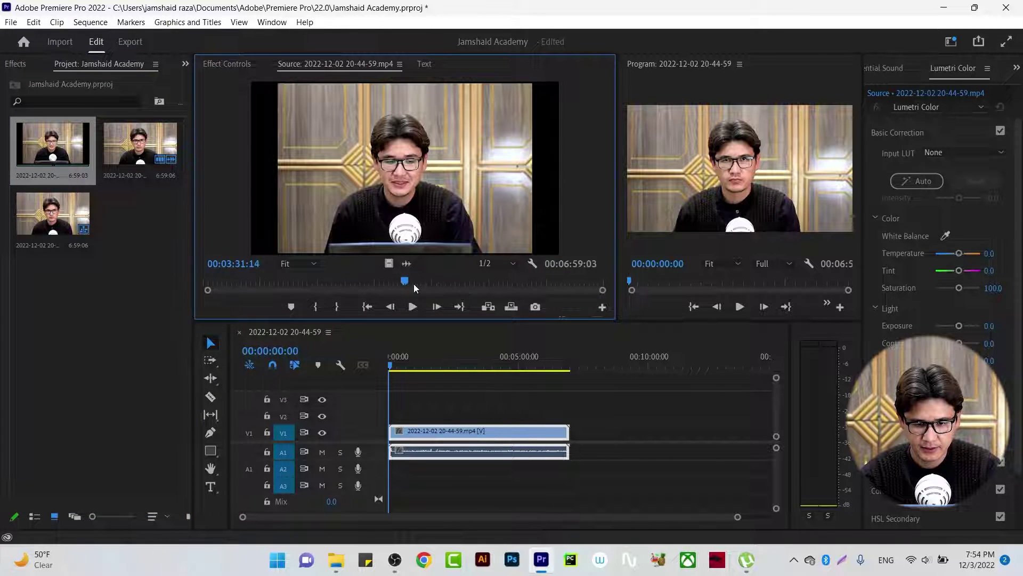
{"action": "left_click", "coordinate": [248, 64]}
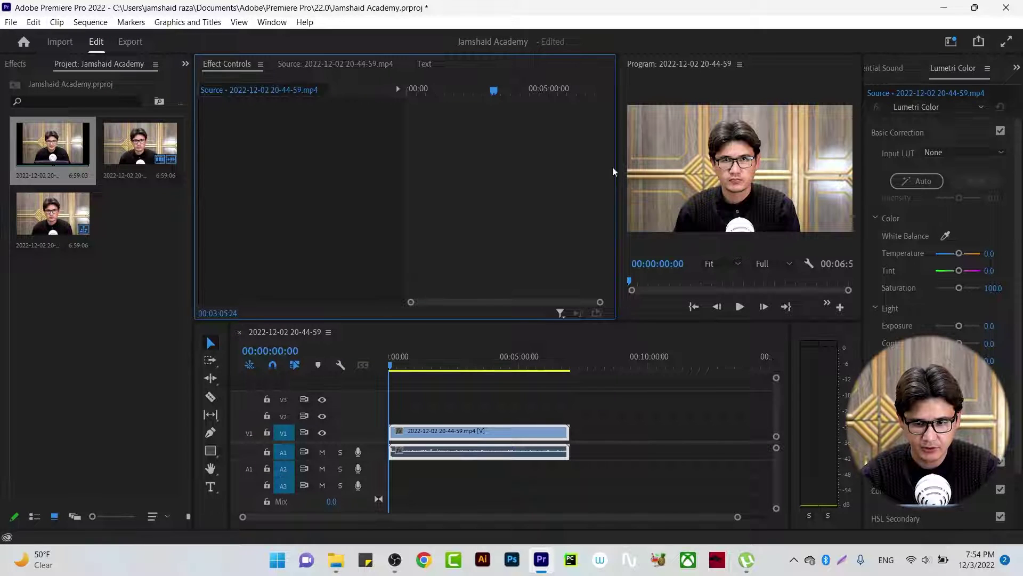
Enlarge the Program Monitor and place the camera recording on track V2 above the screen recording, aligned to the sequence start
{"action": "left_click_drag", "start_coordinate": [615, 172], "coordinate": [429, 159]}
{"action": "left_click_drag", "start_coordinate": [38, 151], "coordinate": [384, 421]}
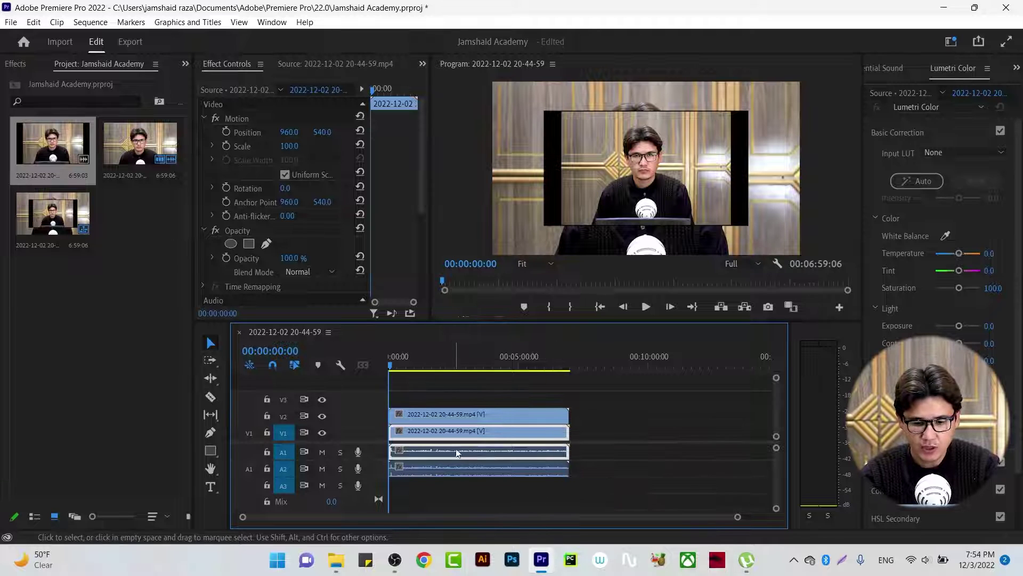
{"action": "left_click_drag", "start_coordinate": [737, 517], "coordinate": [598, 517]}
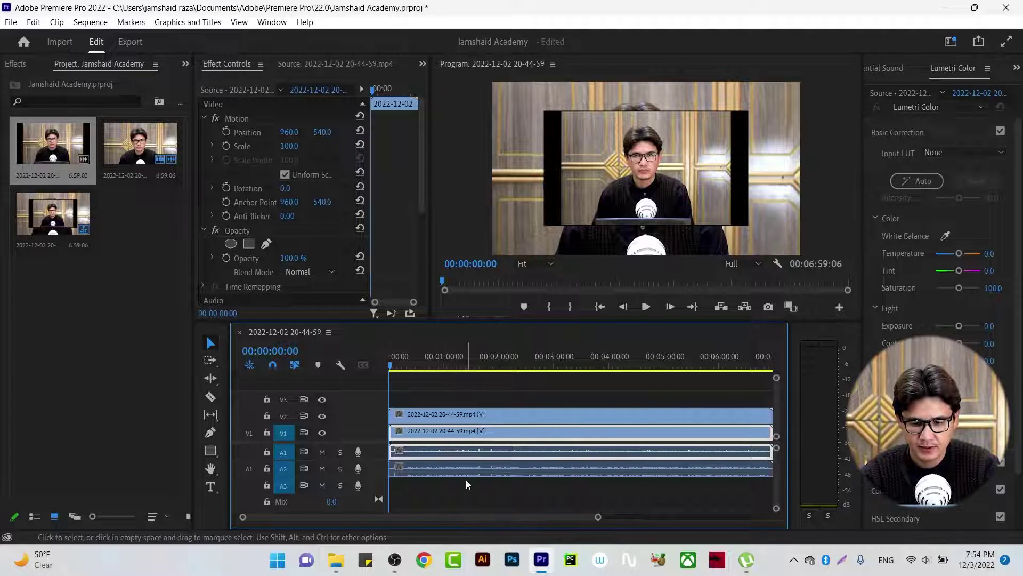
Tag the screen recording's audio as Dialogue and apply the Clean Up Noisy Dialogue preset
{"action": "left_click", "coordinate": [938, 153]}
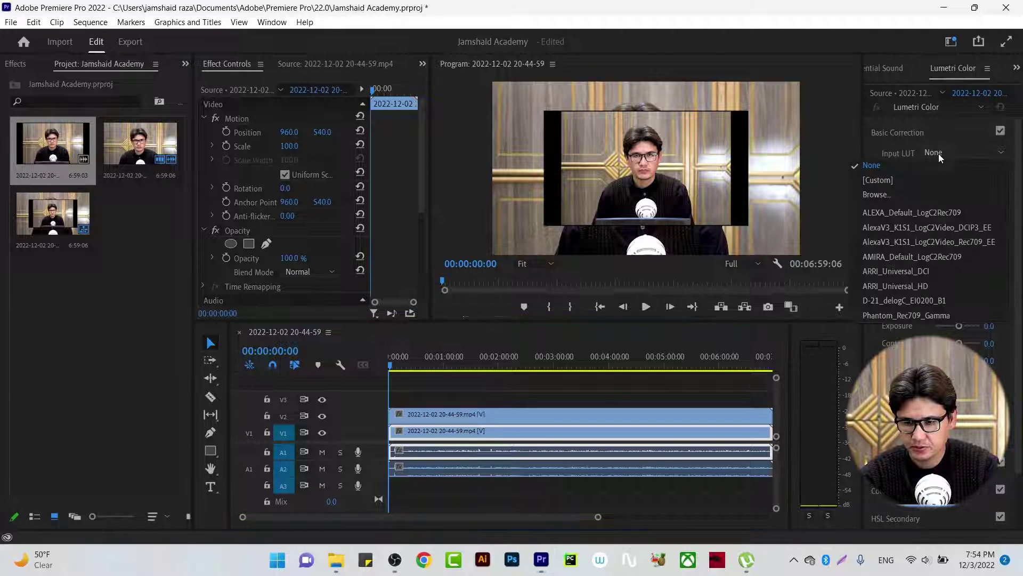
{"action": "left_click", "coordinate": [898, 68]}
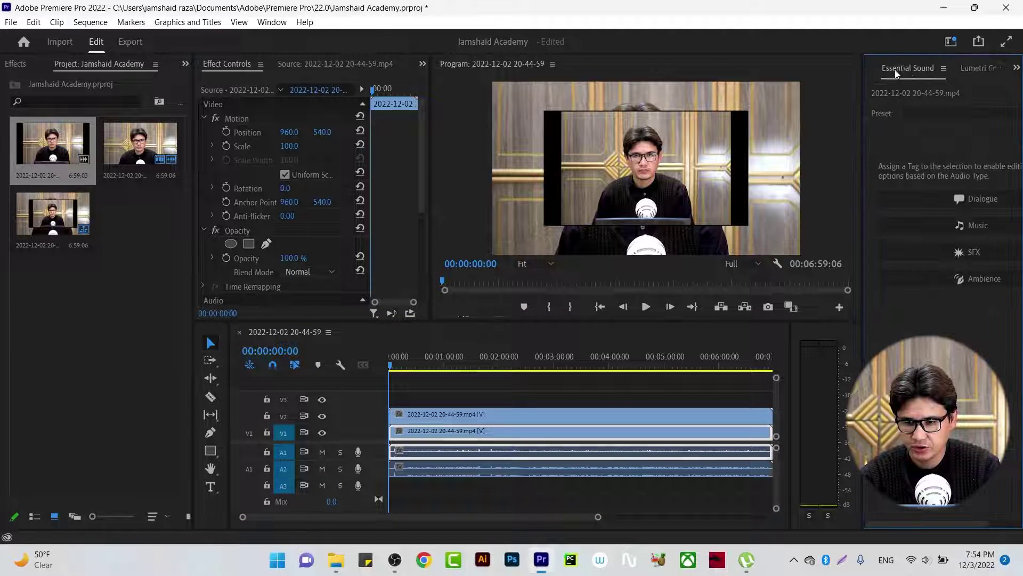
{"action": "left_click", "coordinate": [964, 197]}
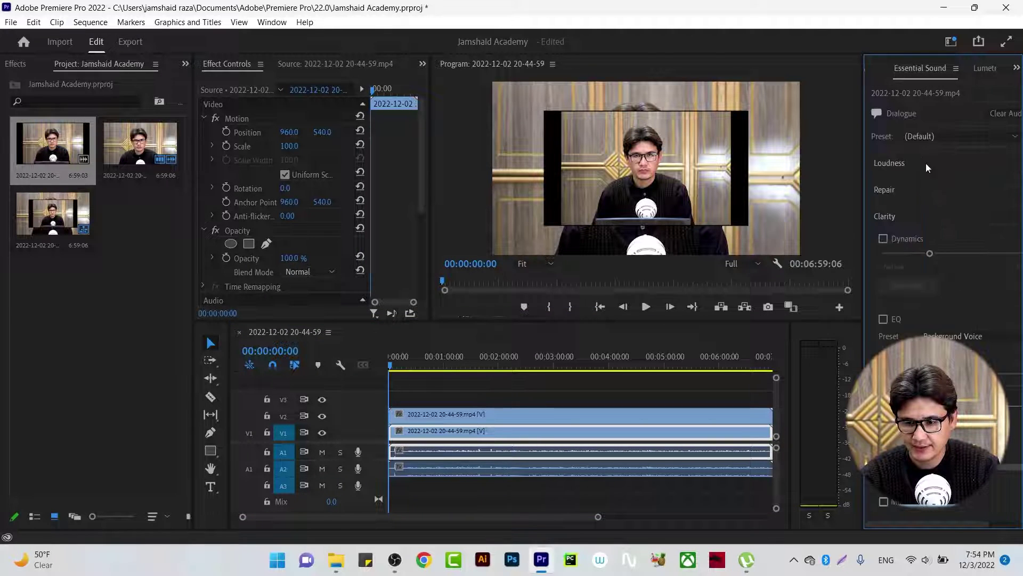
{"action": "left_click", "coordinate": [932, 135]}
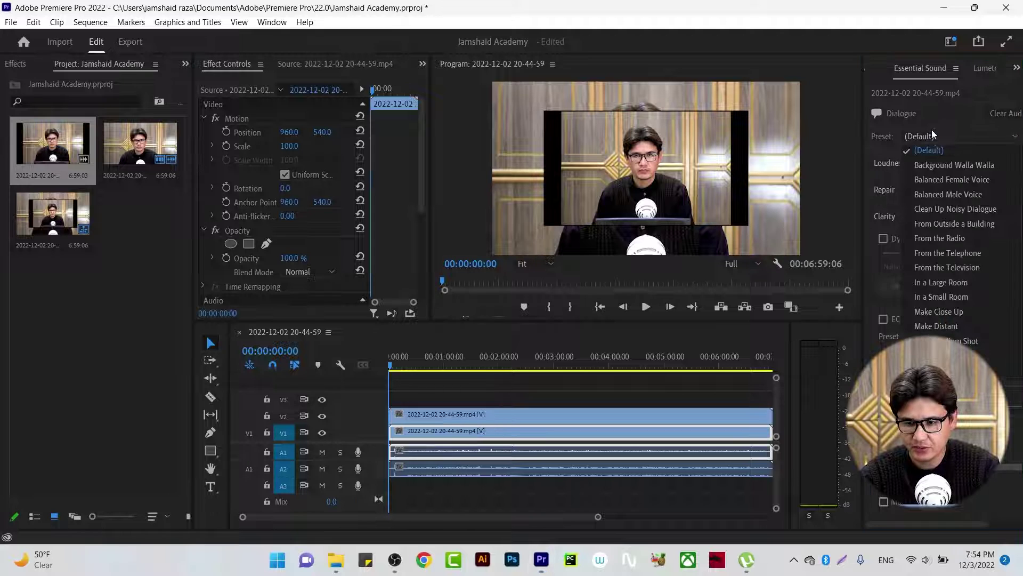
{"action": "left_click", "coordinate": [942, 208]}
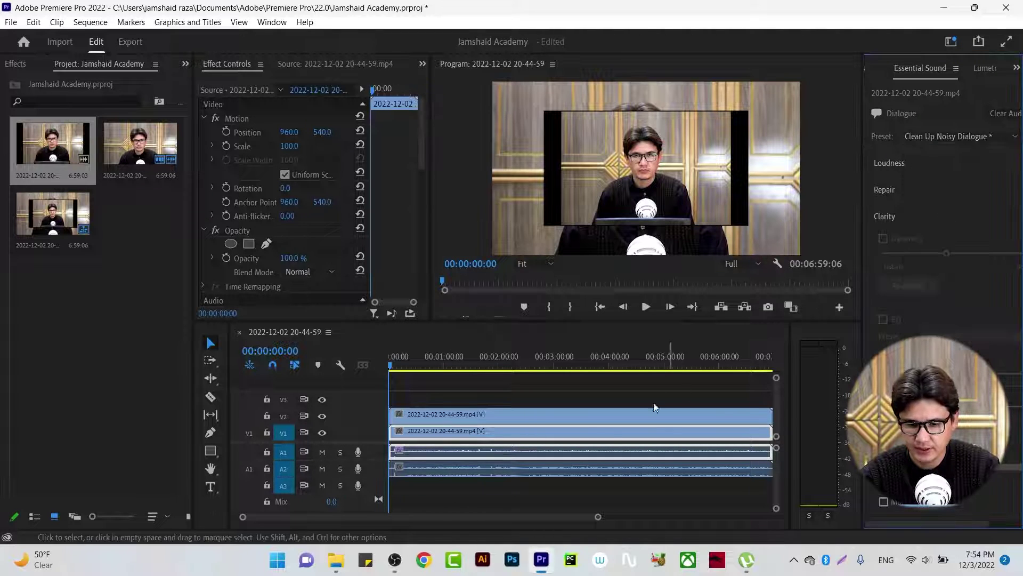
Tag the camera recording's audio on A2 as Dialogue and apply the Clean Up Noisy Dialogue preset
{"action": "left_click", "coordinate": [536, 472]}
{"action": "left_click", "coordinate": [917, 198]}
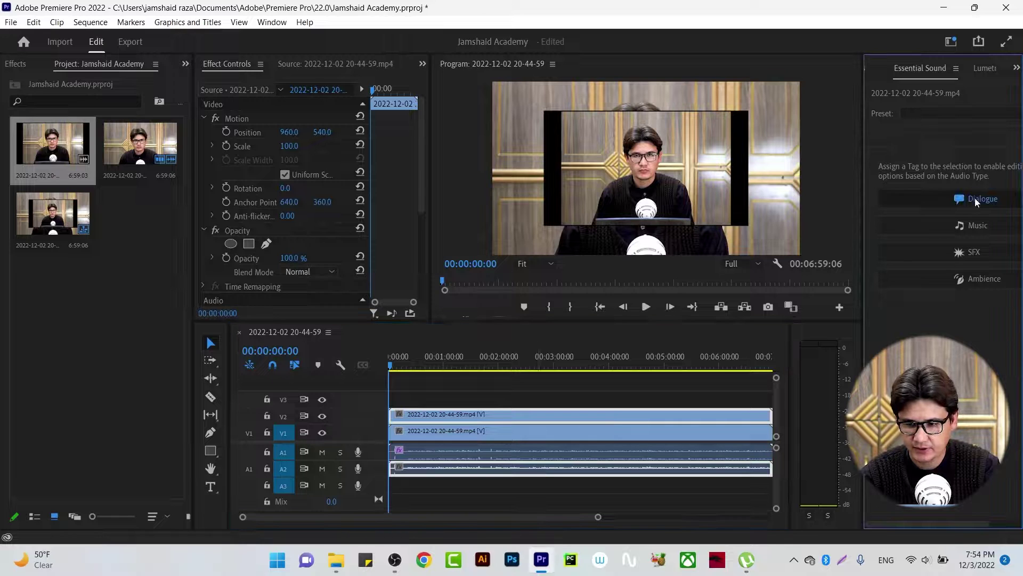
{"action": "left_click", "coordinate": [963, 138]}
{"action": "left_click", "coordinate": [938, 208]}
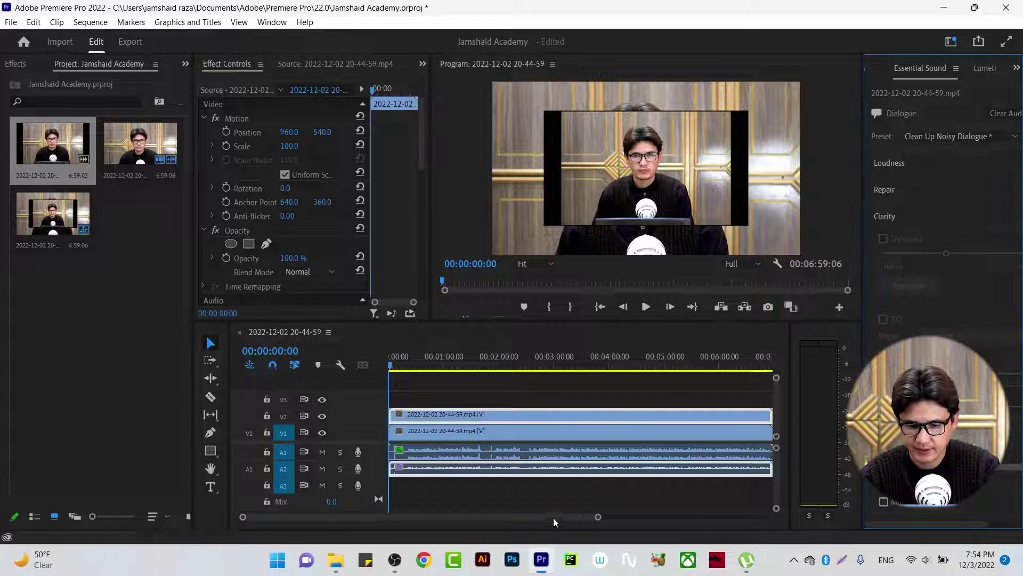
Unlink the camera clip's video and audio, and delete its audio from track A2
{"action": "left_click_drag", "start_coordinate": [598, 518], "coordinate": [405, 517]}
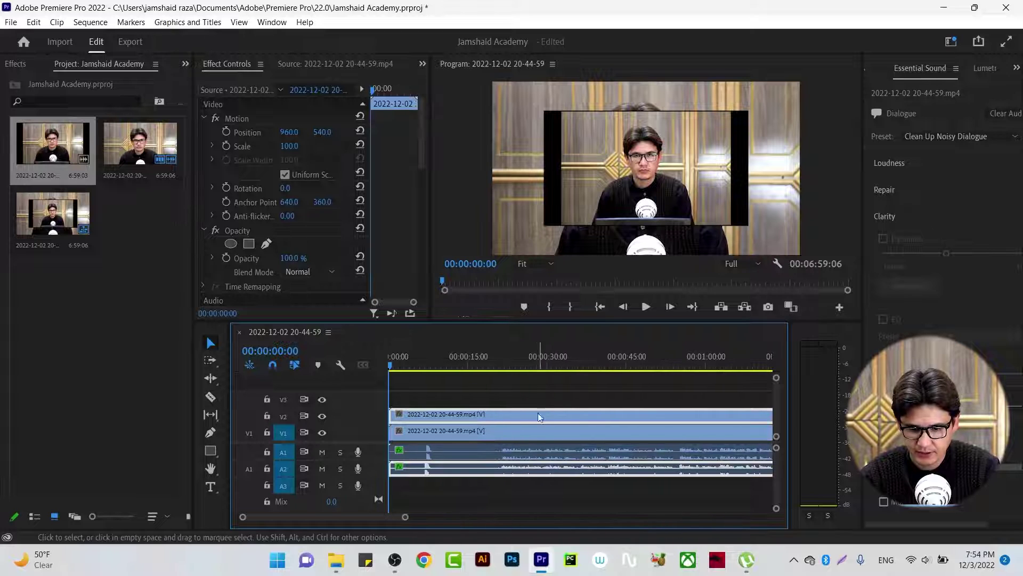
{"action": "left_click", "coordinate": [431, 366]}
{"action": "left_click_drag", "start_coordinate": [433, 365], "coordinate": [565, 372]}
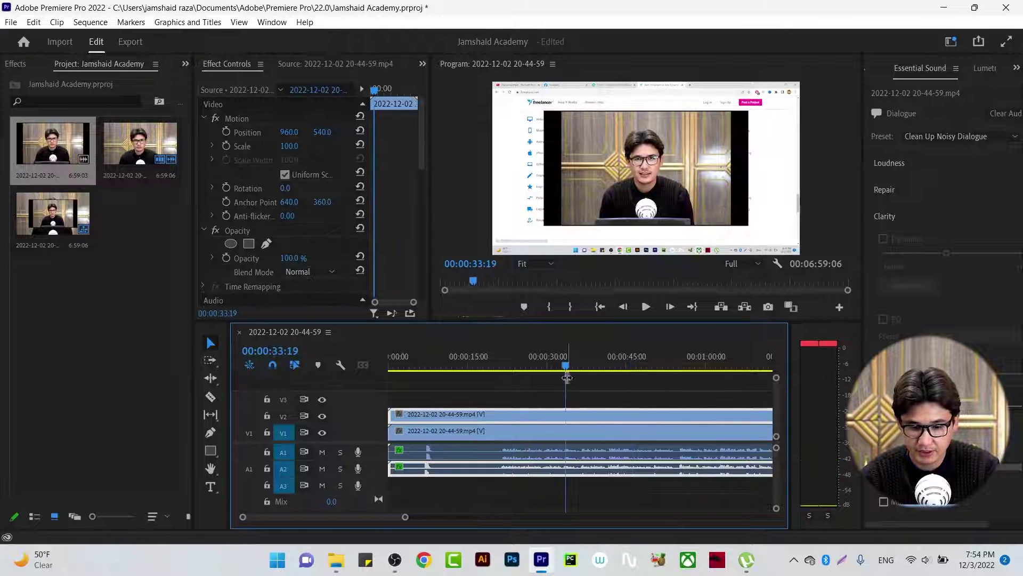
{"action": "right_click", "coordinate": [513, 467]}
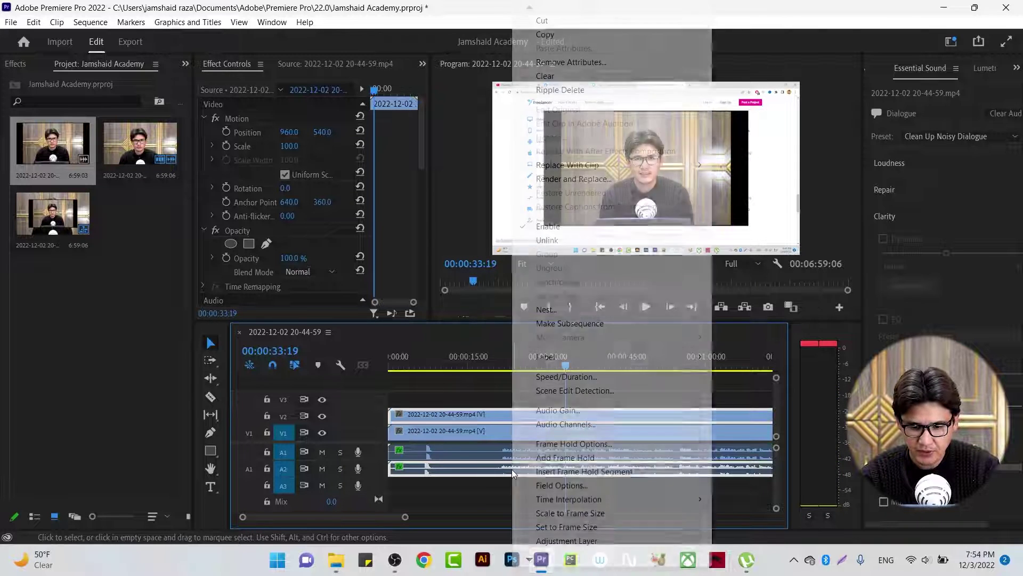
{"action": "left_click", "coordinate": [562, 239]}
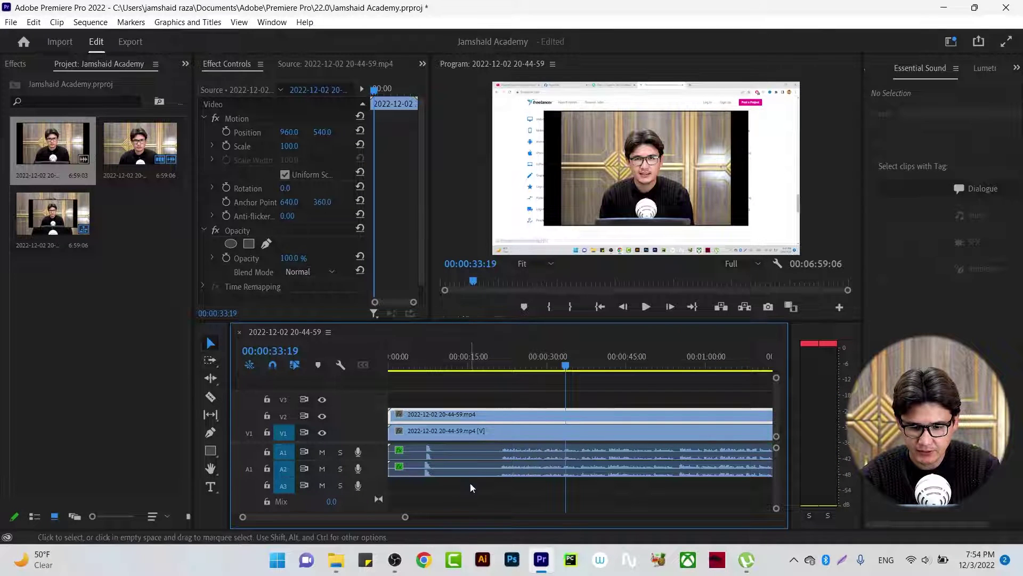
{"action": "left_click", "coordinate": [471, 467]}
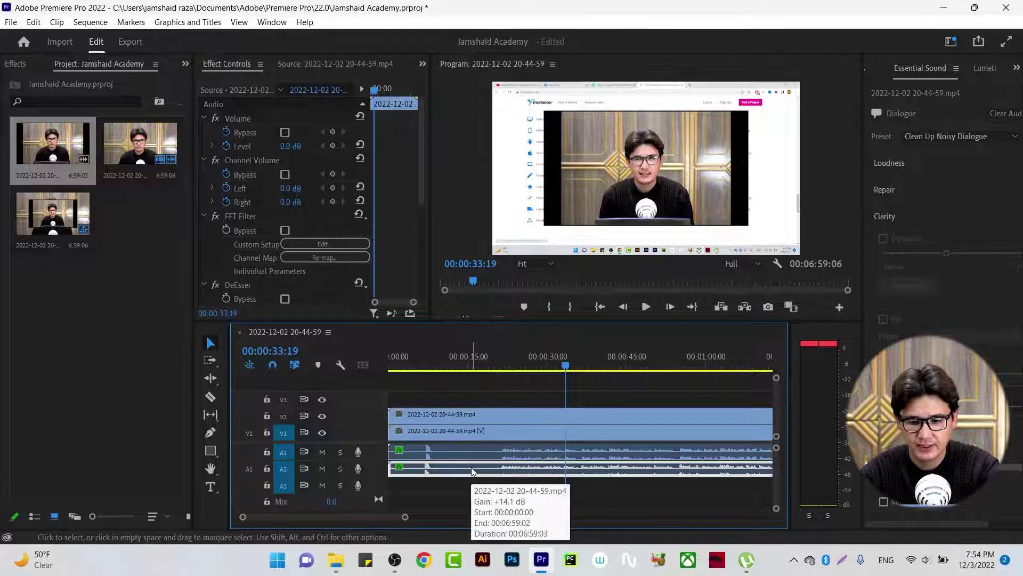
{"action": "key", "text": "Delete"}
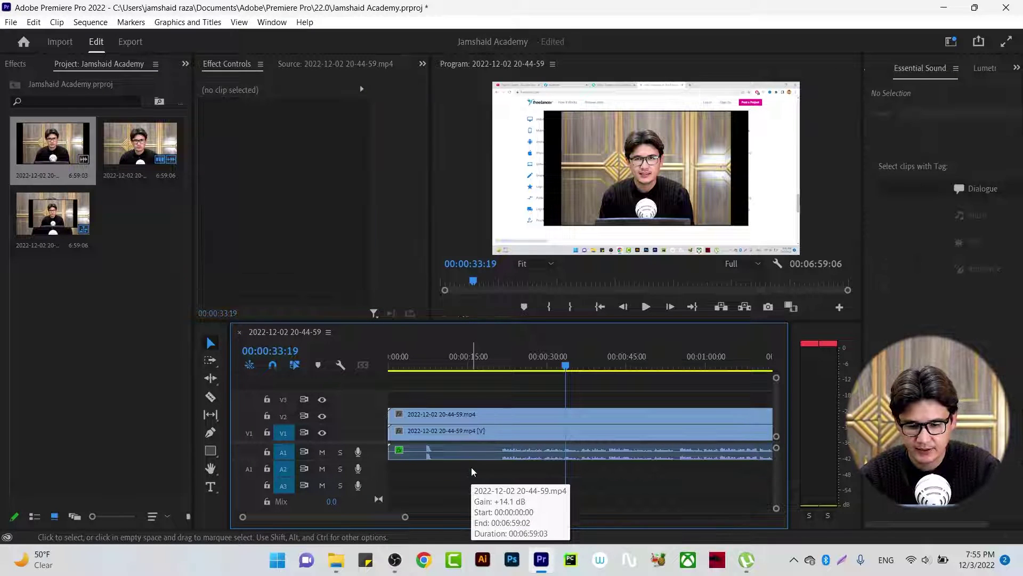
Check the camera overlay at 00:00:21:09 by hiding track V2 and showing it again
{"action": "left_click_drag", "start_coordinate": [565, 367], "coordinate": [500, 393]}
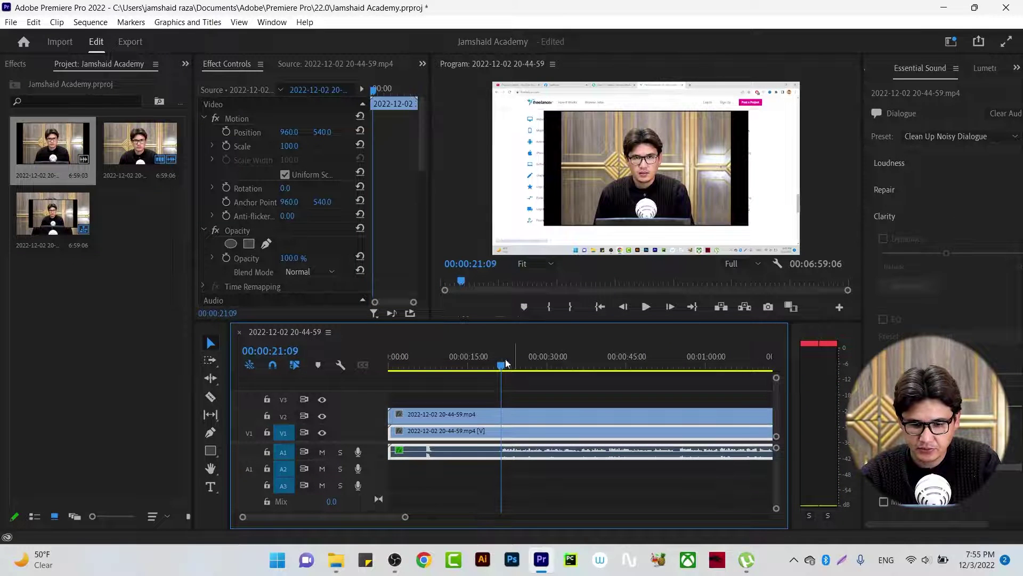
{"action": "left_click", "coordinate": [469, 414]}
{"action": "left_click", "coordinate": [322, 416]}
{"action": "left_click", "coordinate": [321, 416]}
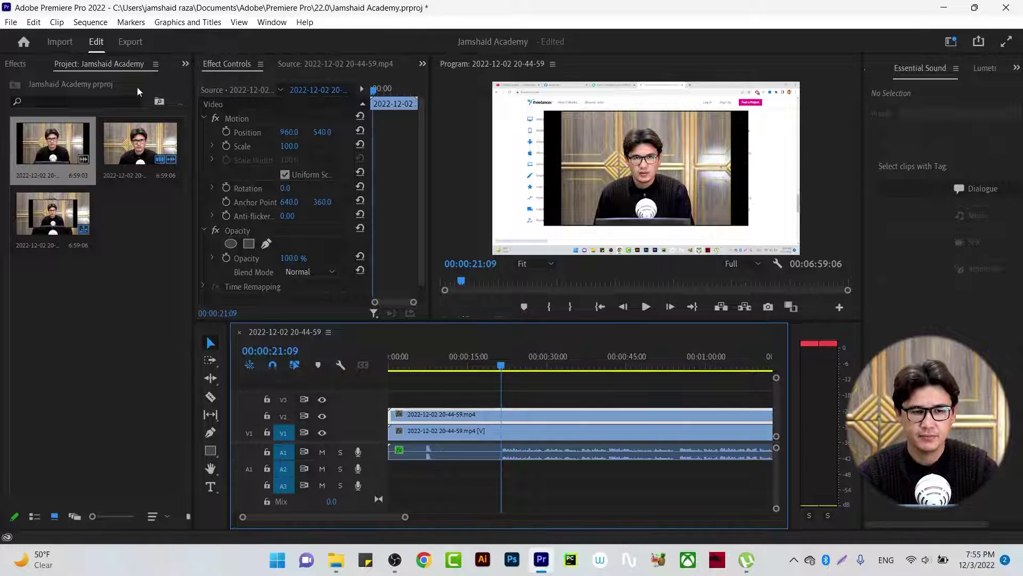
Find the Crop video effect and apply it to the camera clip on V2
{"action": "left_click", "coordinate": [16, 64]}
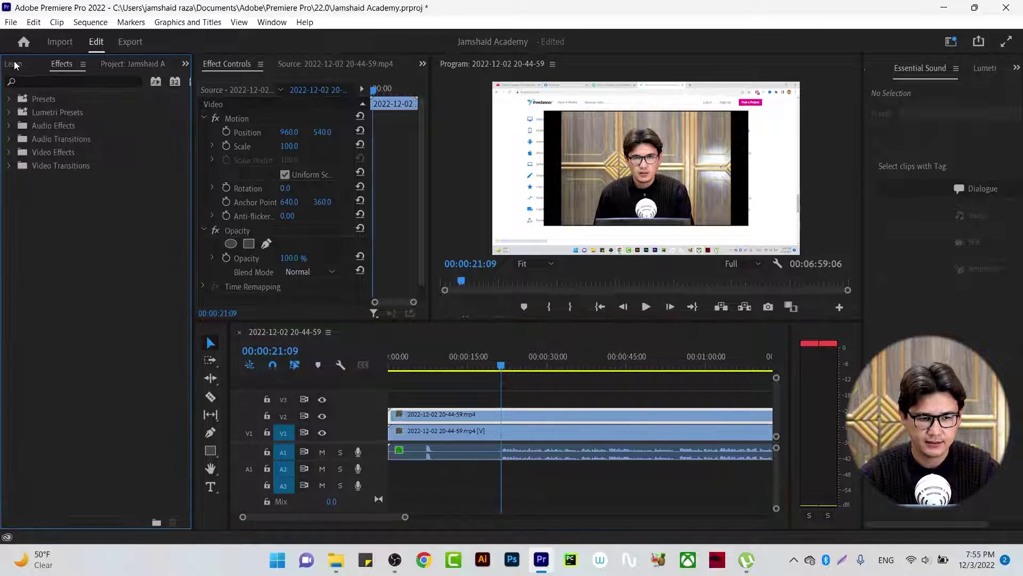
{"action": "left_click", "coordinate": [59, 80]}
{"action": "type", "text": "crops"}
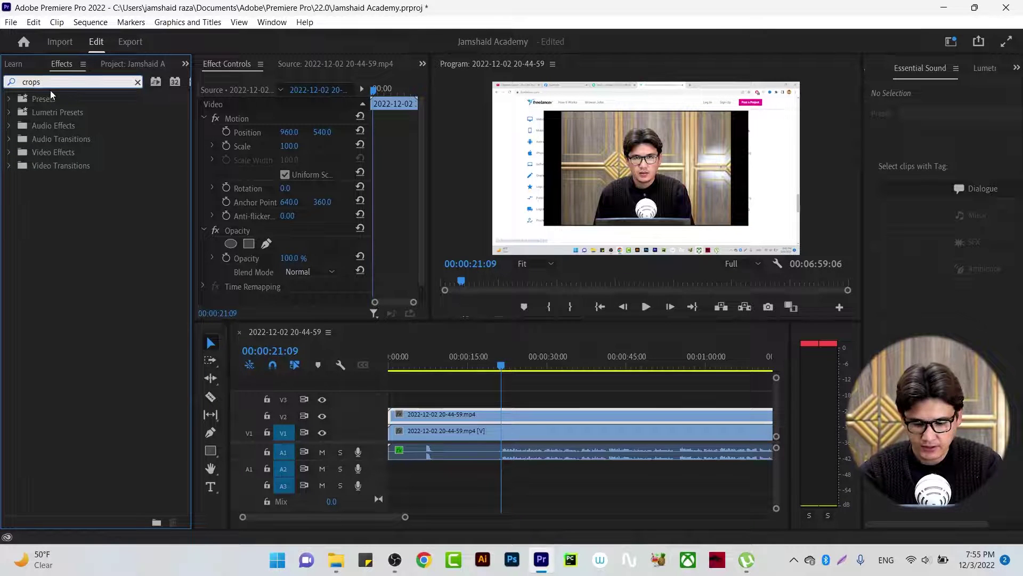
{"action": "key", "text": "BackSpace"}
{"action": "left_click_drag", "start_coordinate": [55, 178], "coordinate": [484, 414]}
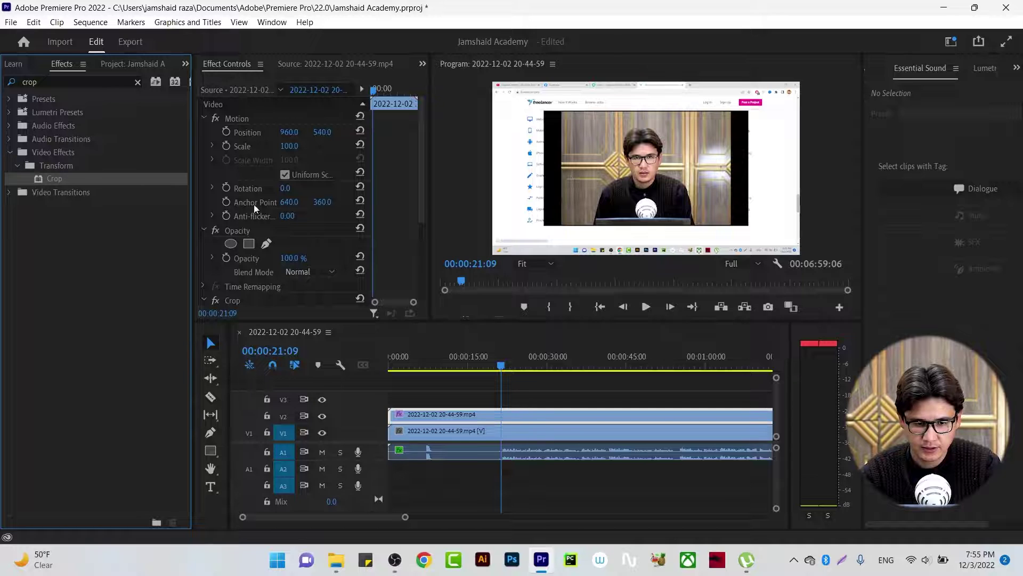
Crop the camera clip by about 15.9% on the left, 18.5% on the right and 6.2% at the top
{"action": "scroll", "coordinate": [213, 229], "scroll_direction": "down", "scroll_amount": 2}
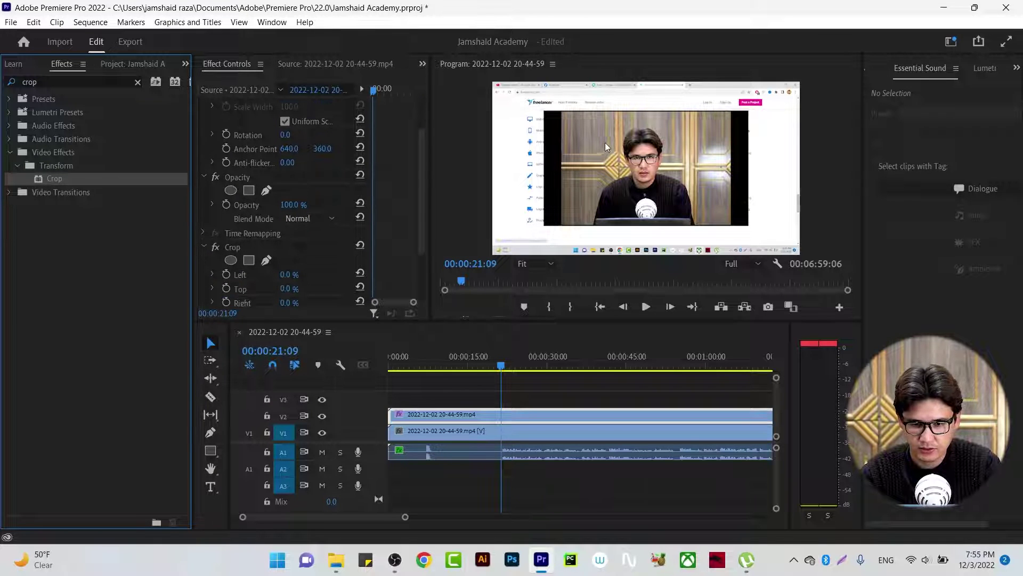
{"action": "left_click", "coordinate": [245, 249]}
{"action": "left_click_drag", "start_coordinate": [538, 169], "coordinate": [576, 171]}
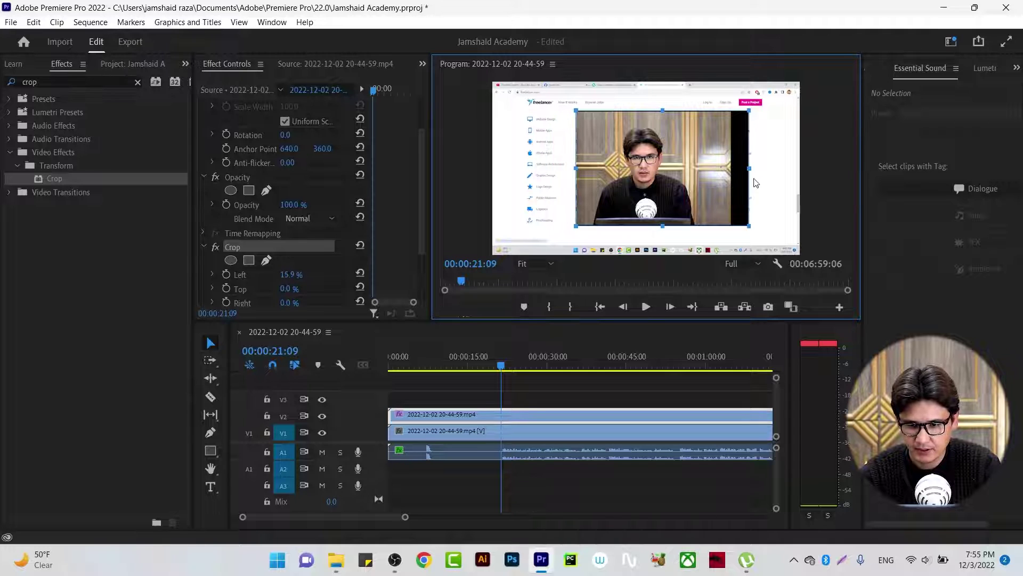
{"action": "left_click_drag", "start_coordinate": [752, 169], "coordinate": [711, 169]}
{"action": "left_click_drag", "start_coordinate": [643, 110], "coordinate": [643, 118]}
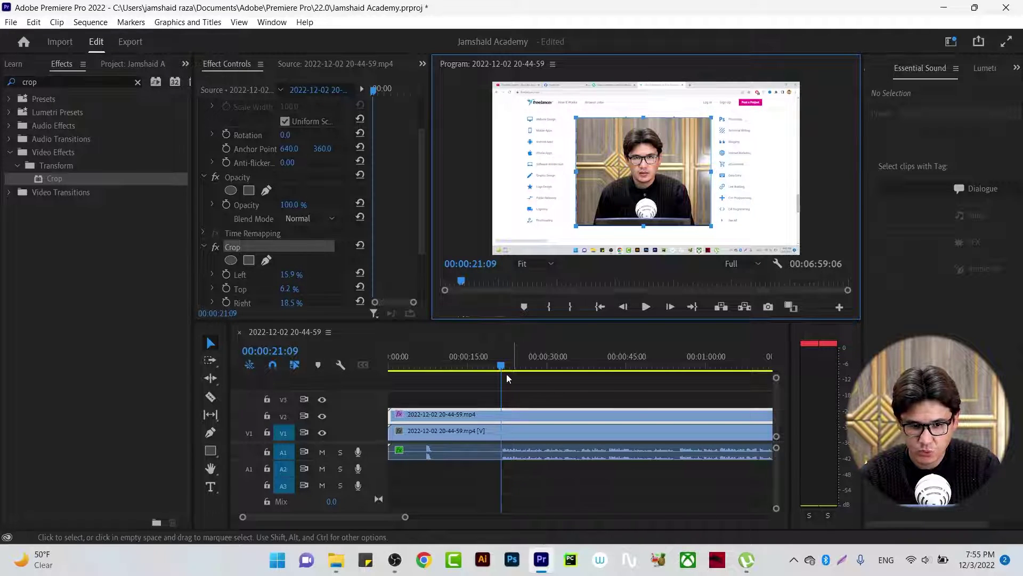
Scale the camera clip to about 60.8 and position it in the frame's lower-right corner at about 1654, 793.4
{"action": "scroll", "coordinate": [266, 132], "scroll_direction": "up", "scroll_amount": 2}
{"action": "left_click", "coordinate": [247, 133]}
{"action": "left_click_drag", "start_coordinate": [597, 169], "coordinate": [700, 184]}
{"action": "left_click_drag", "start_coordinate": [630, 132], "coordinate": [677, 151]}
{"action": "left_click_drag", "start_coordinate": [701, 190], "coordinate": [723, 210]}
{"action": "left_click_drag", "start_coordinate": [684, 174], "coordinate": [692, 172]}
{"action": "mouse_move", "coordinate": [723, 214]}
{"action": "left_mouse_down"}
{"action": "mouse_move", "coordinate": [523, 164]}
{"action": "mouse_move", "coordinate": [726, 216]}
{"action": "left_mouse_up"}
Split the camera clip on V2 at 00:00:46:04 with the Razor tool
{"action": "left_click", "coordinate": [632, 366]}
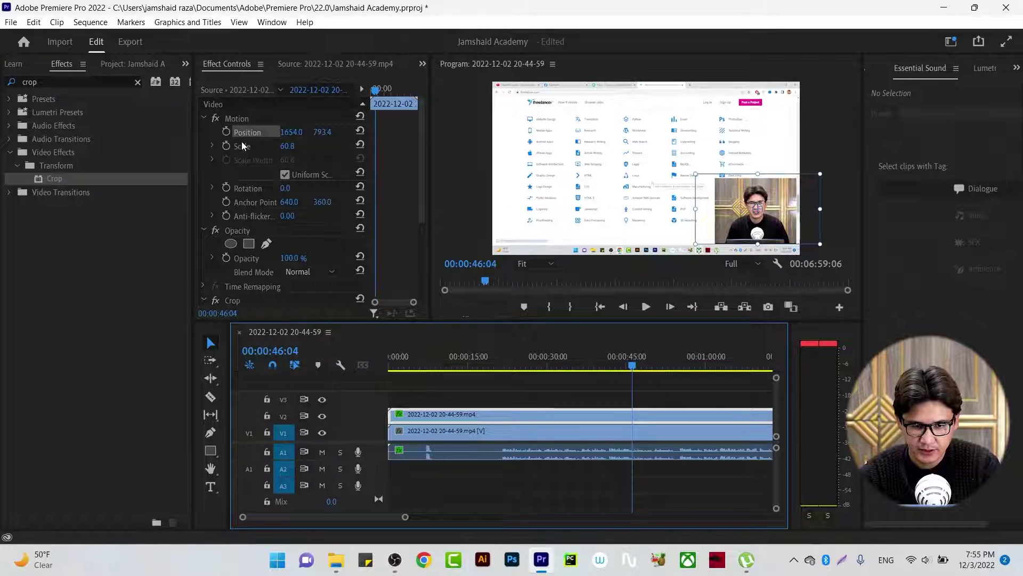
{"action": "left_click", "coordinate": [211, 397]}
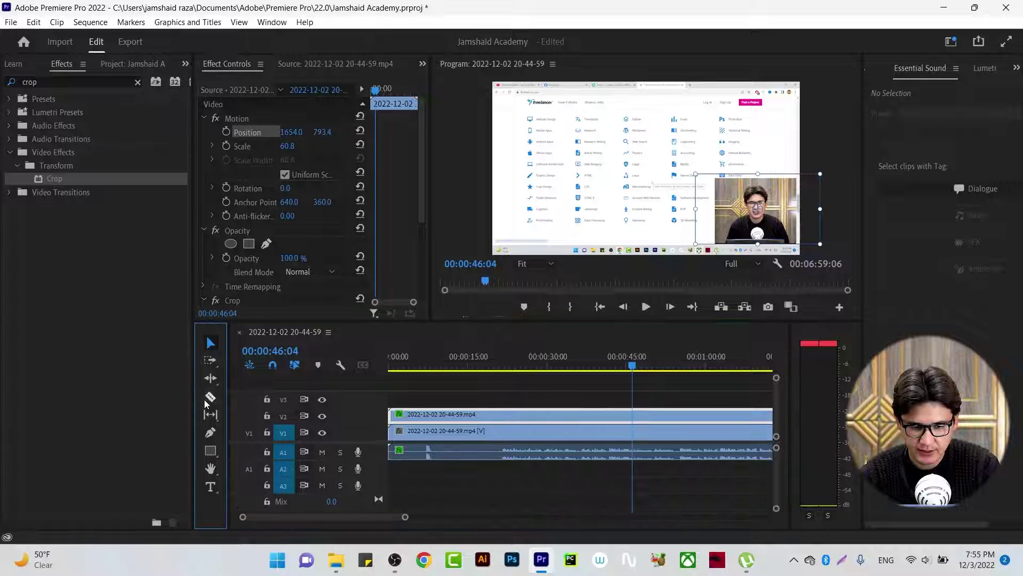
{"action": "left_click", "coordinate": [633, 415]}
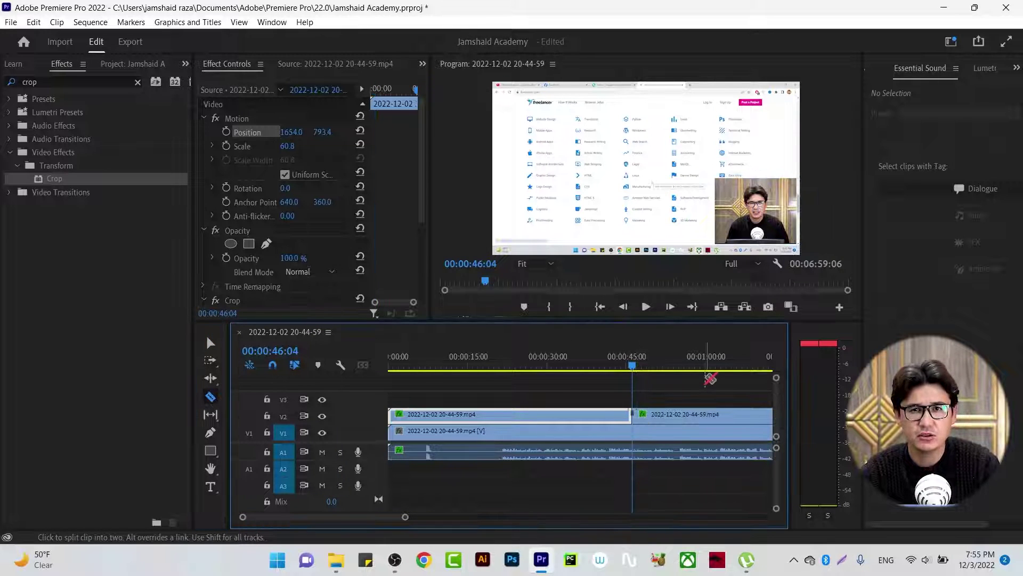
Move the second part of the camera clip to the frame's upper-left corner, at about 270.1, 282.5
{"action": "left_click_drag", "start_coordinate": [626, 364], "coordinate": [635, 367]}
{"action": "left_click", "coordinate": [206, 344]}
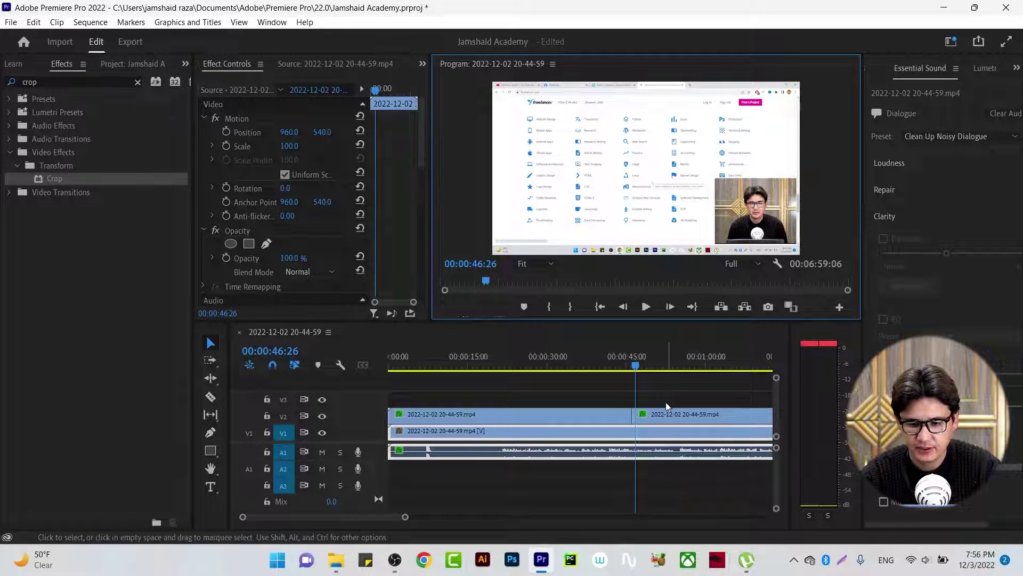
{"action": "left_click", "coordinate": [772, 217]}
{"action": "left_click", "coordinate": [743, 213]}
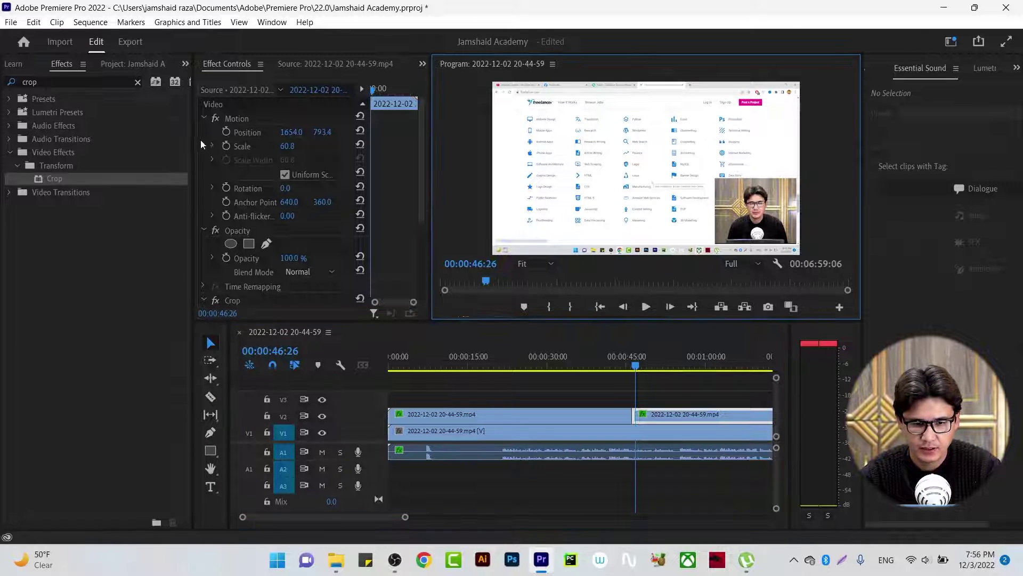
{"action": "left_click_drag", "start_coordinate": [757, 213], "coordinate": [536, 131]}
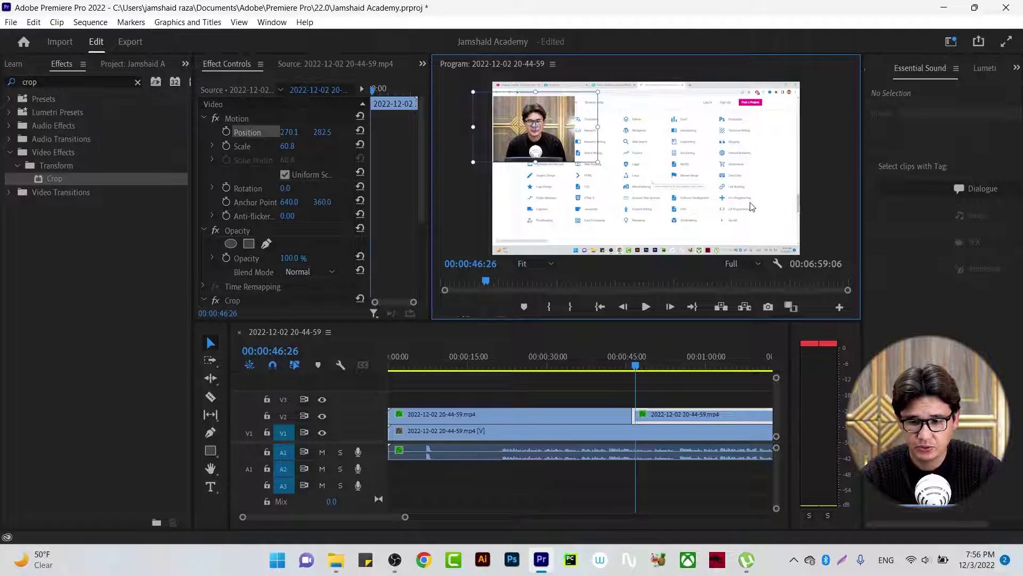
Play the sequence across the camera clip's cut to check the position change, and switch back to OBS
{"action": "left_click_drag", "start_coordinate": [652, 362], "coordinate": [630, 367]}
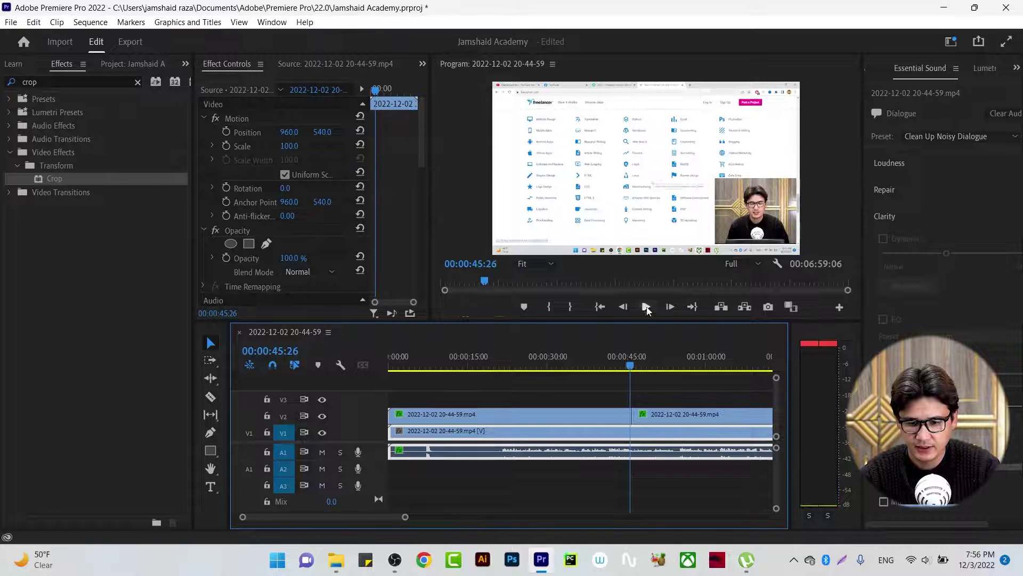
{"action": "left_click", "coordinate": [646, 306]}
{"action": "left_click", "coordinate": [618, 373]}
{"action": "left_click", "coordinate": [611, 373]}
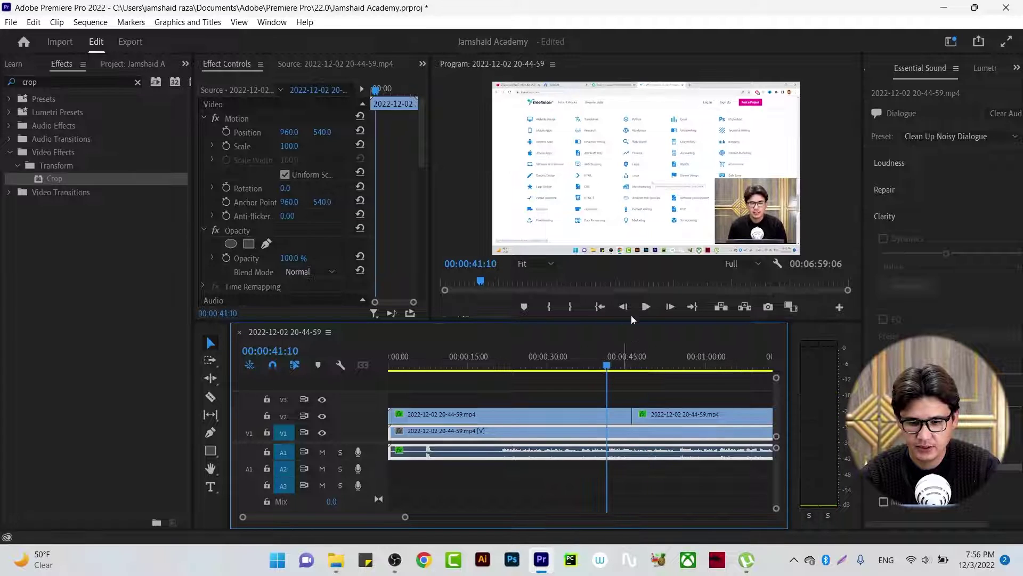
{"action": "left_click", "coordinate": [645, 306]}
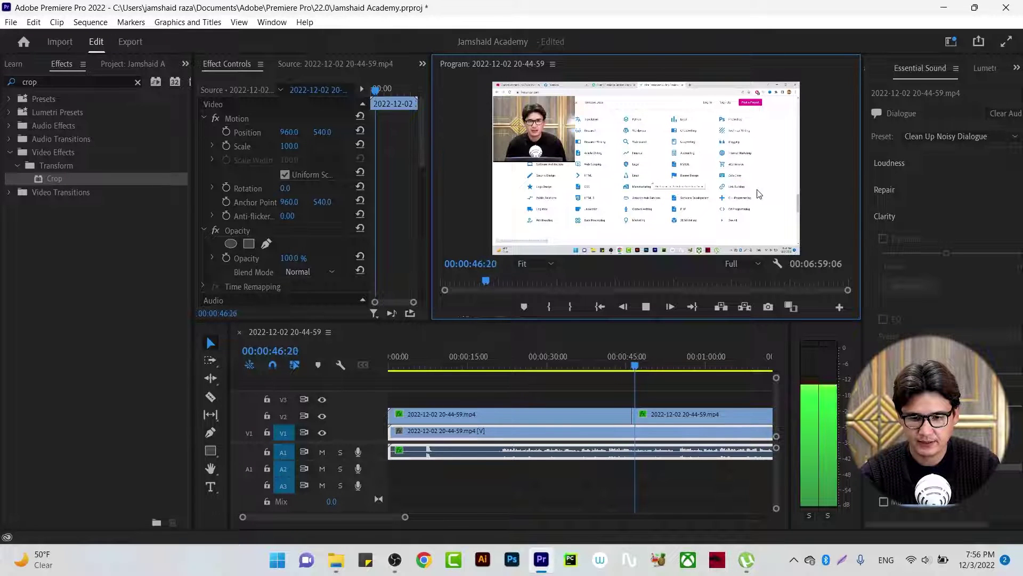
{"action": "left_click", "coordinate": [646, 307]}
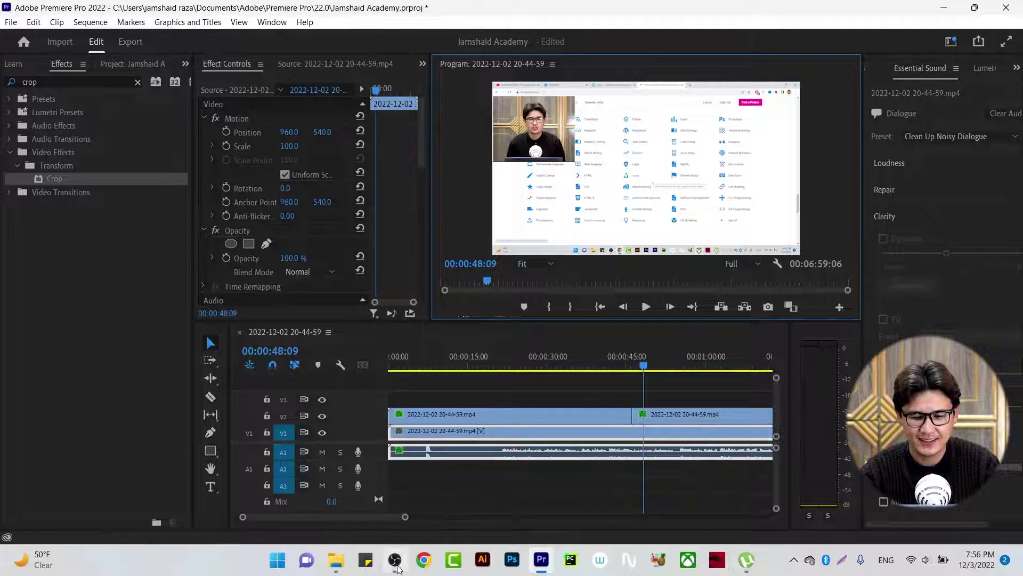
{"action": "key", "text": "alt+Tab"}
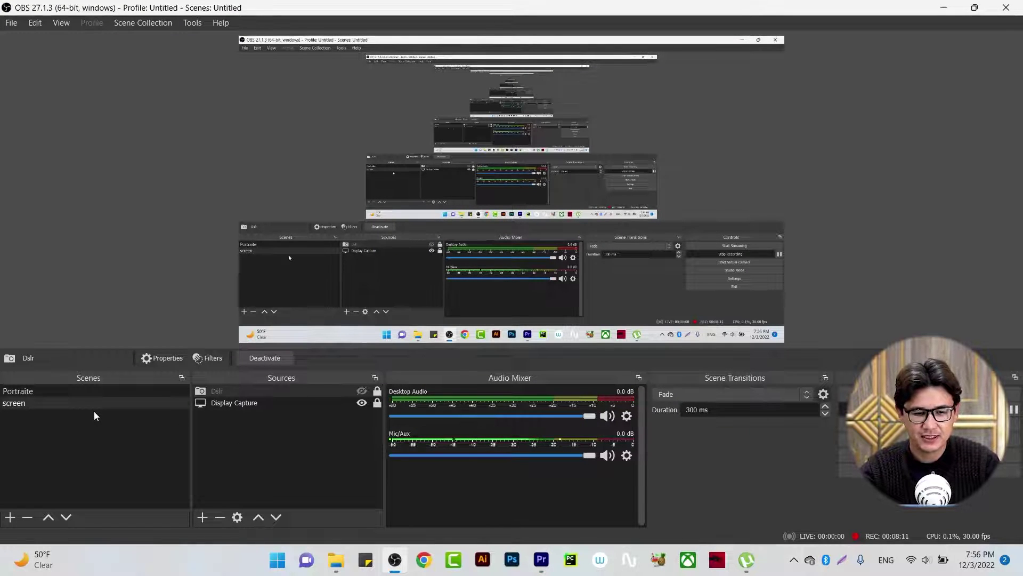